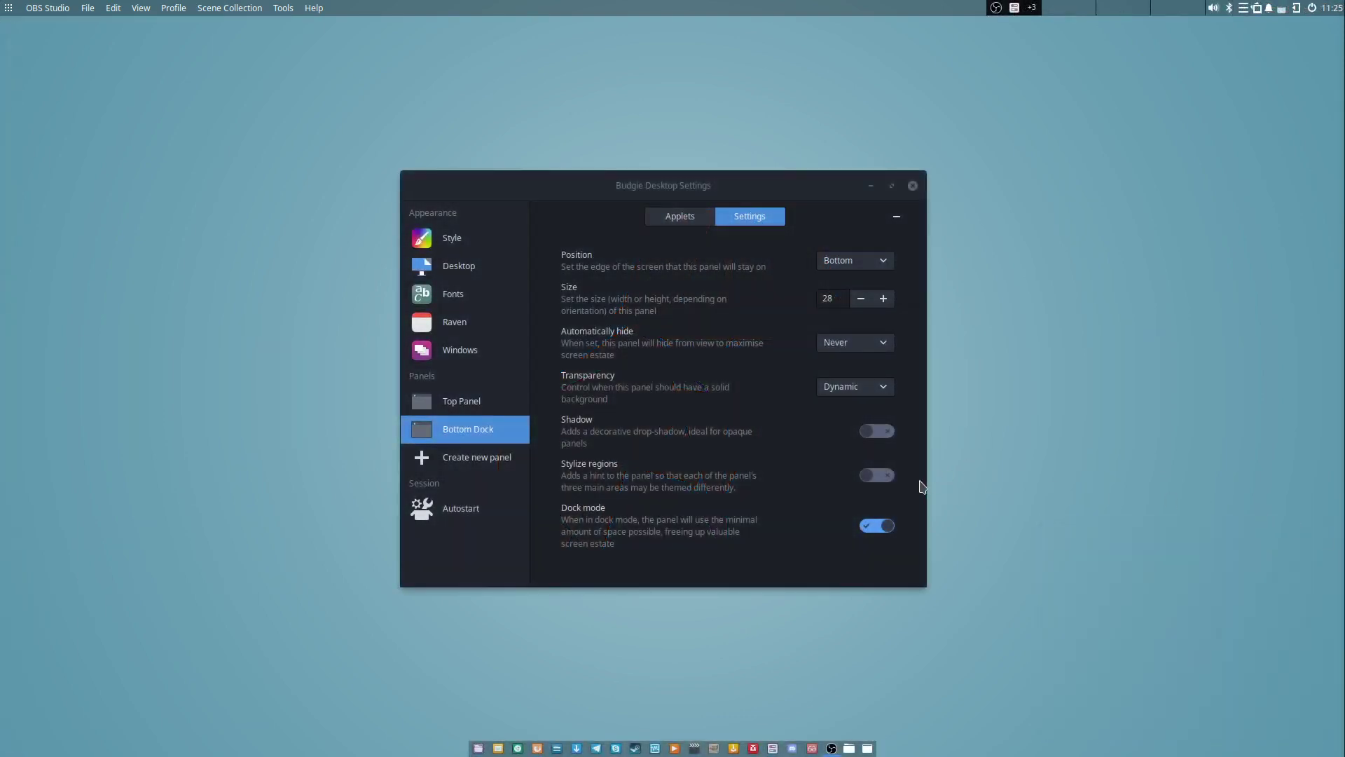
Move the Budgie panel to the left screen edge and view its applets.
left_click(883, 527)
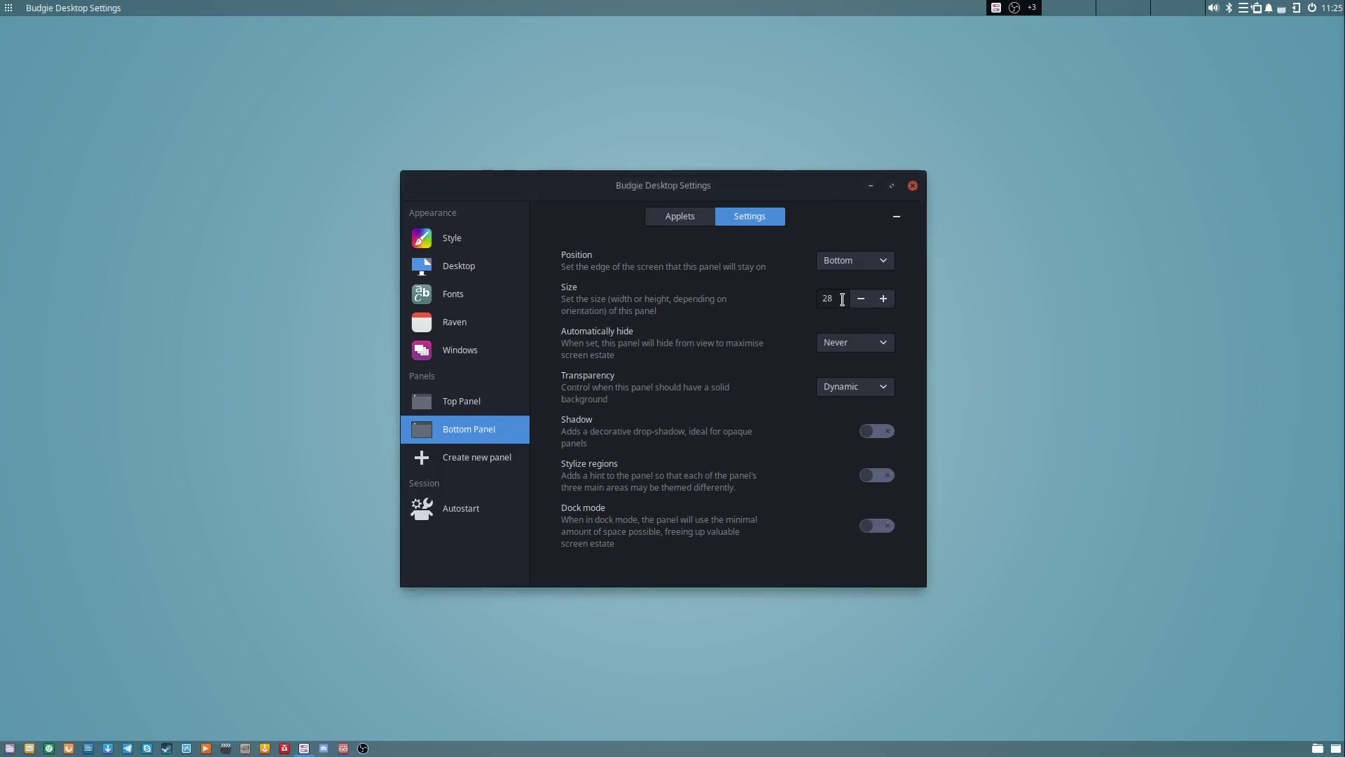
left_click(877, 261)
left_click(840, 285)
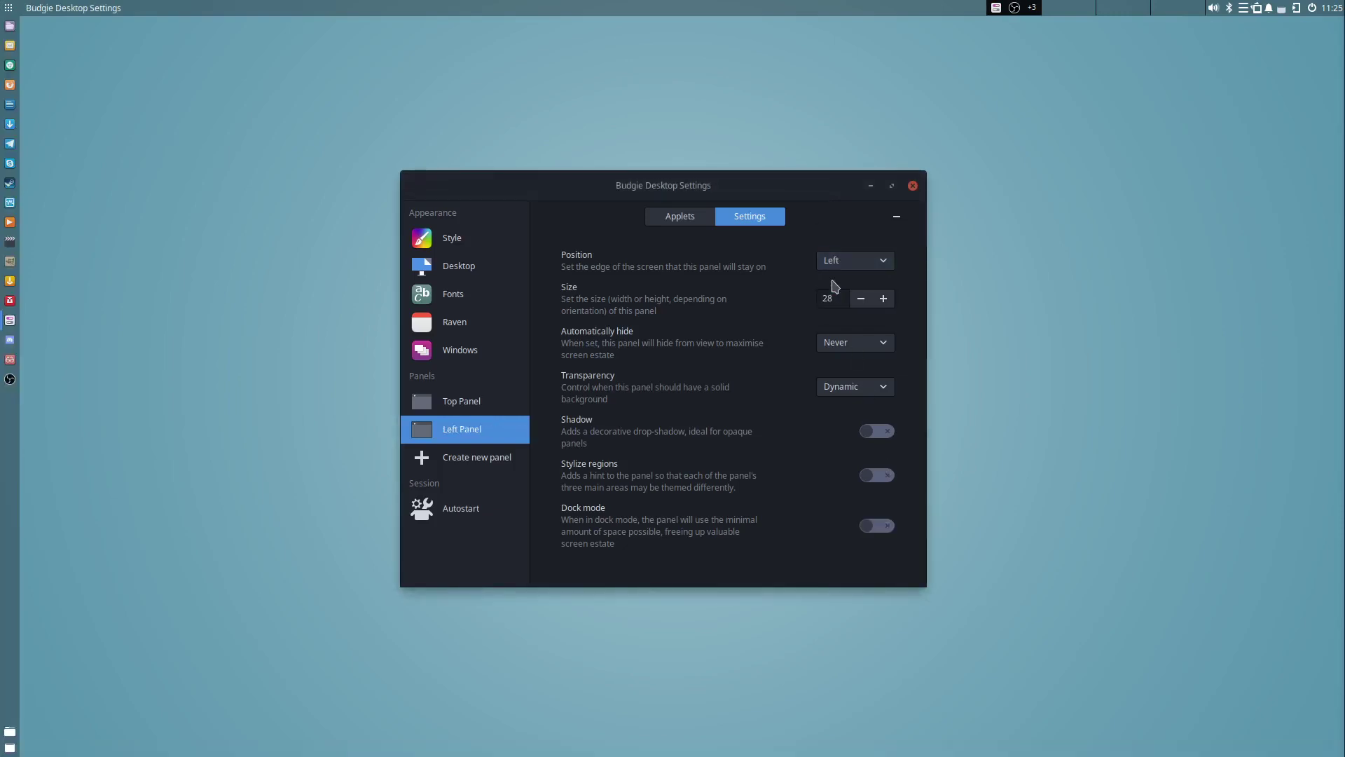
left_click(679, 219)
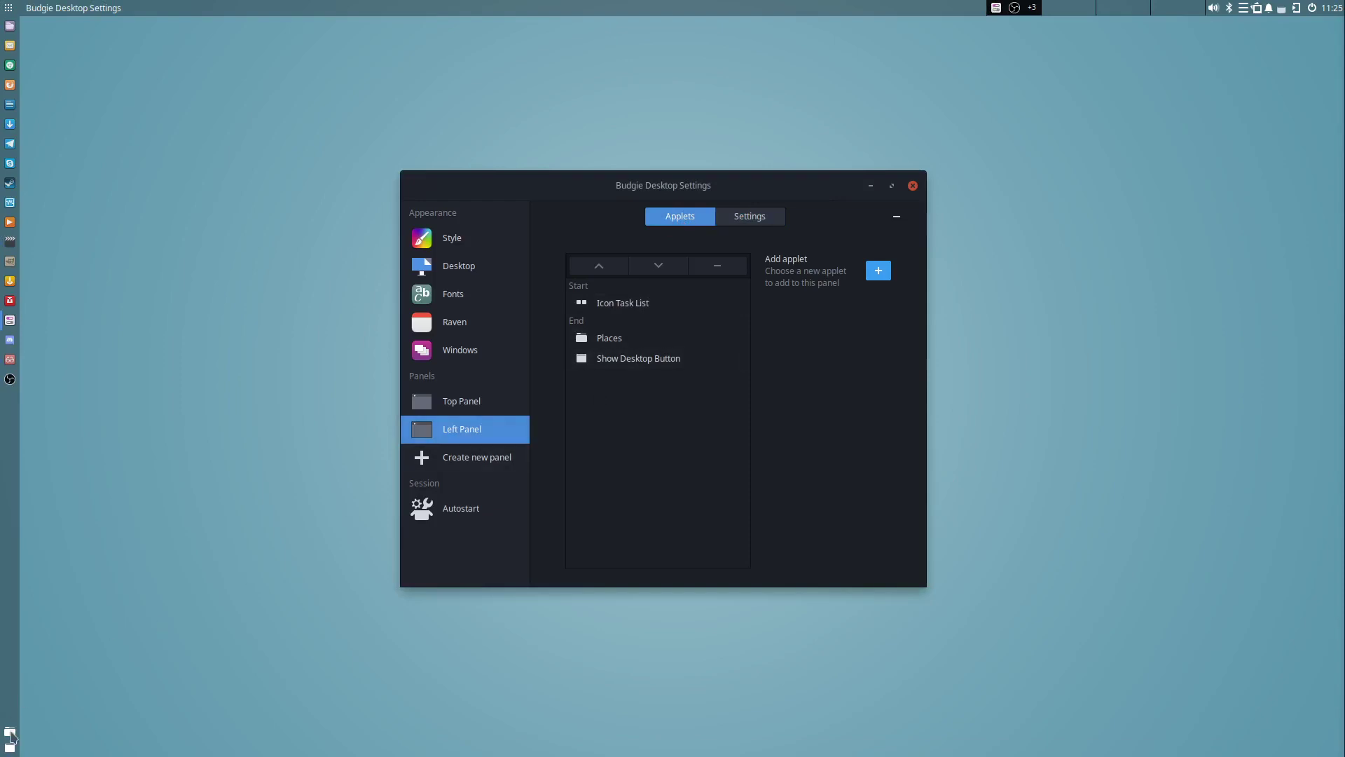
Try the Places and Show Desktop applets, then maximize and restore the settings window.
left_click(10, 732)
left_click(11, 732)
left_click(10, 749)
left_click(9, 748)
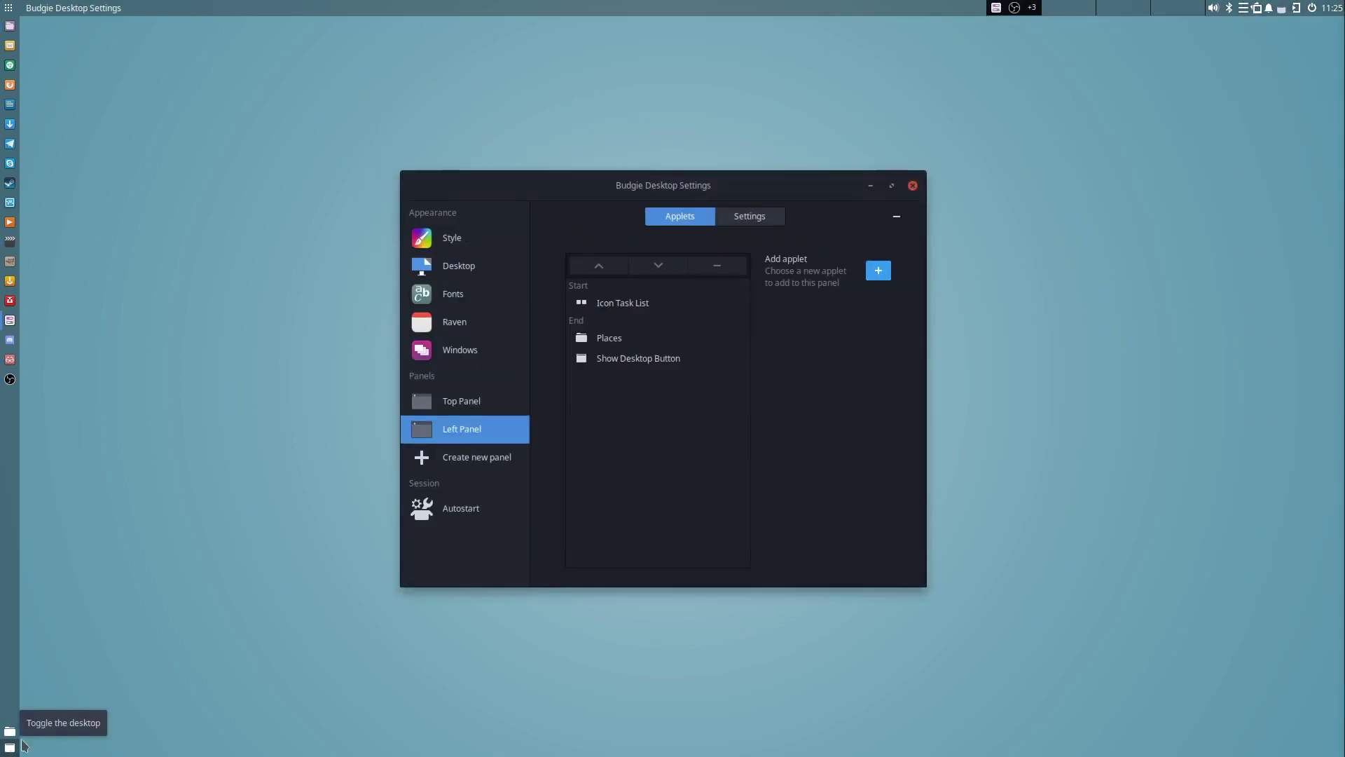
double_click(586, 192)
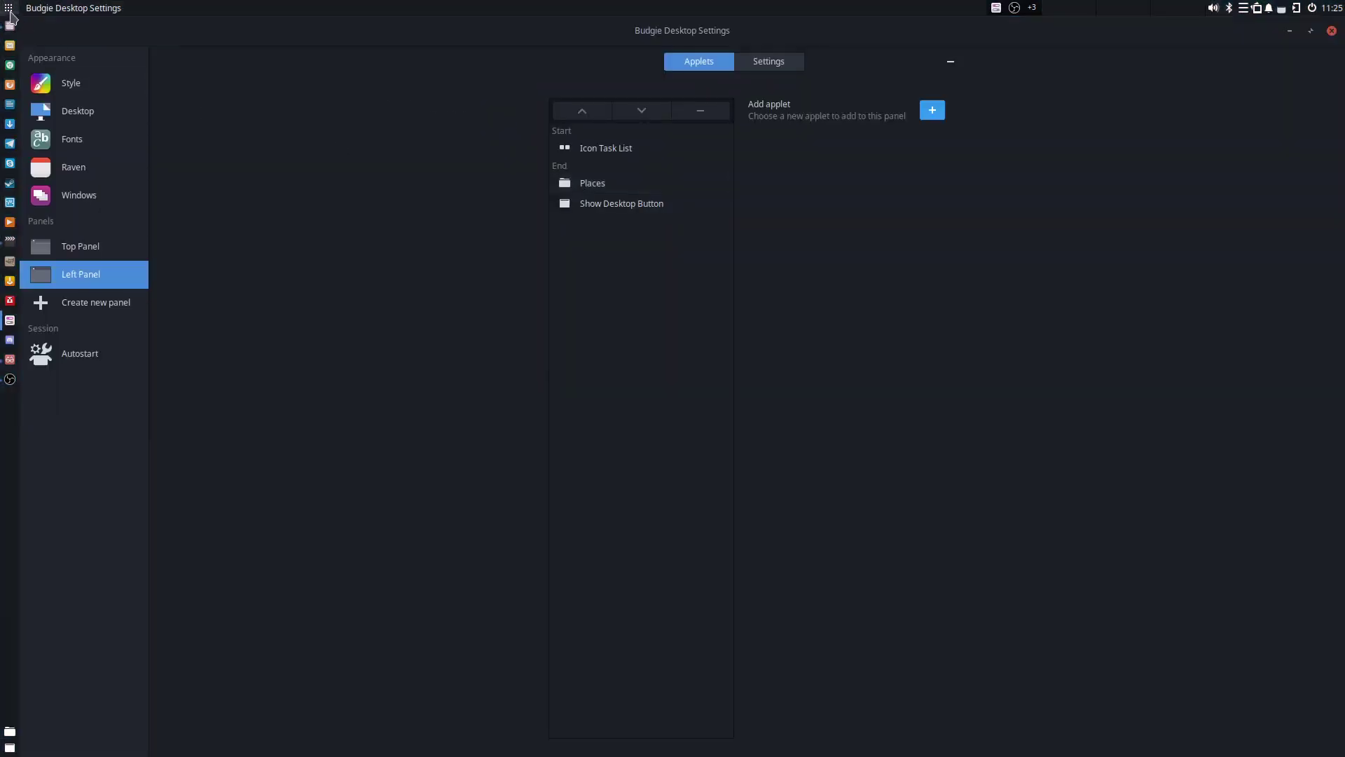
double_click(110, 28)
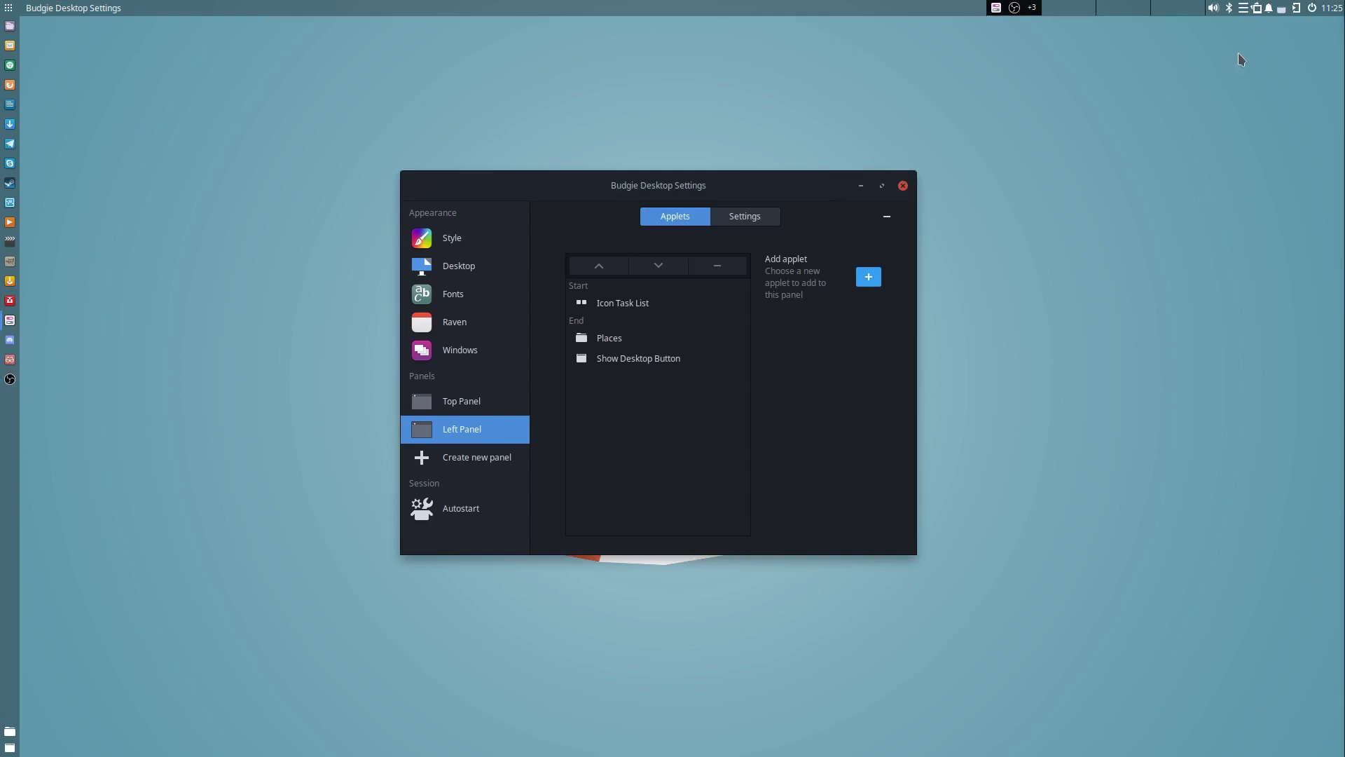
Glance at the notes applet, then take a Selection screenshot of the settings window area.
left_click(1241, 8)
left_click(1257, 11)
left_click(1257, 11)
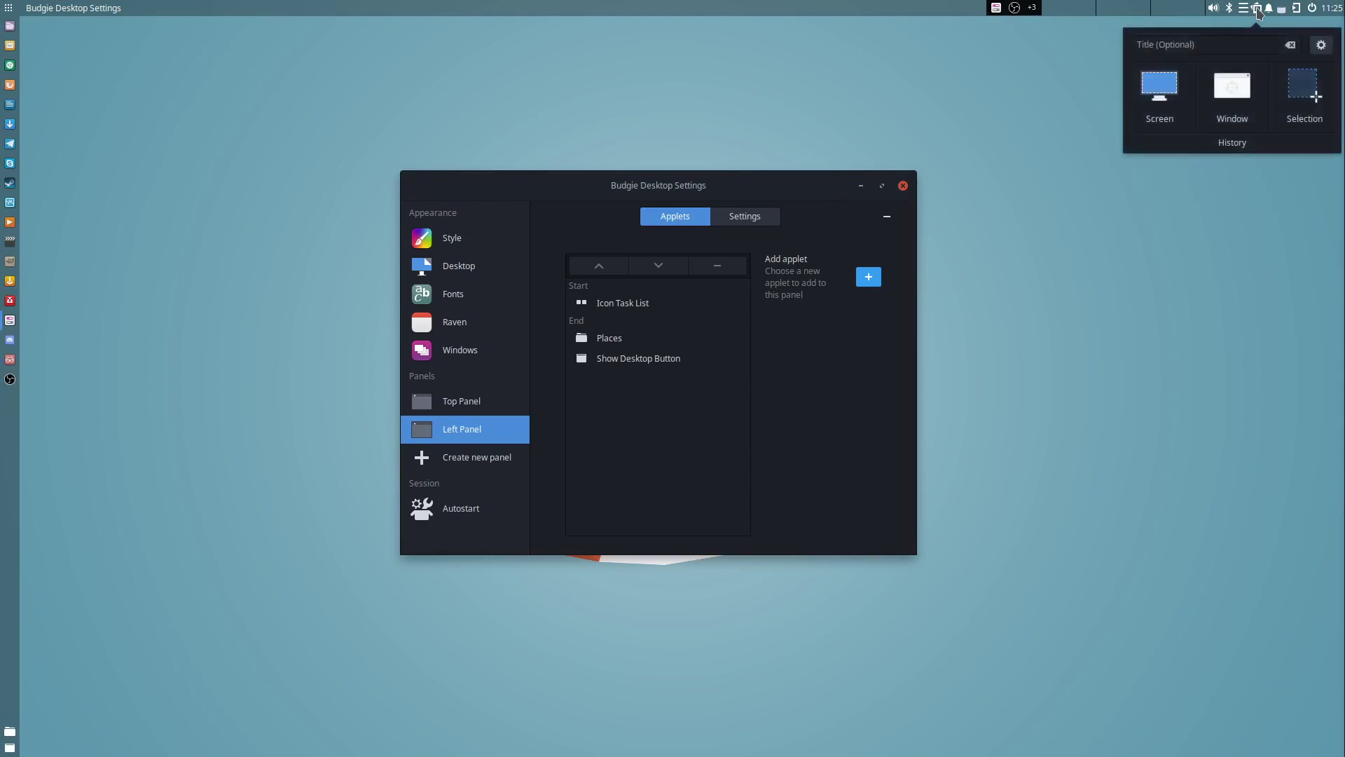
left_click(1304, 90)
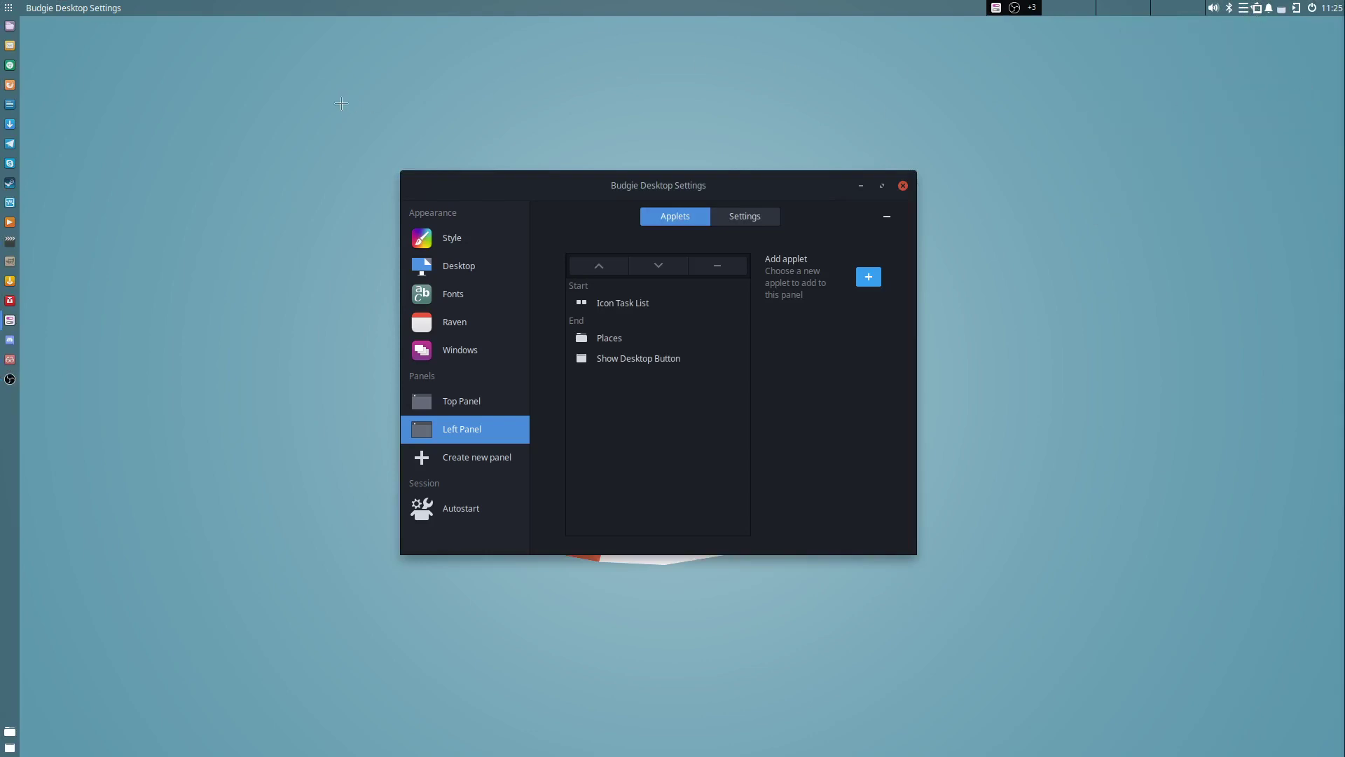
left_click_drag(319, 103, 1004, 634)
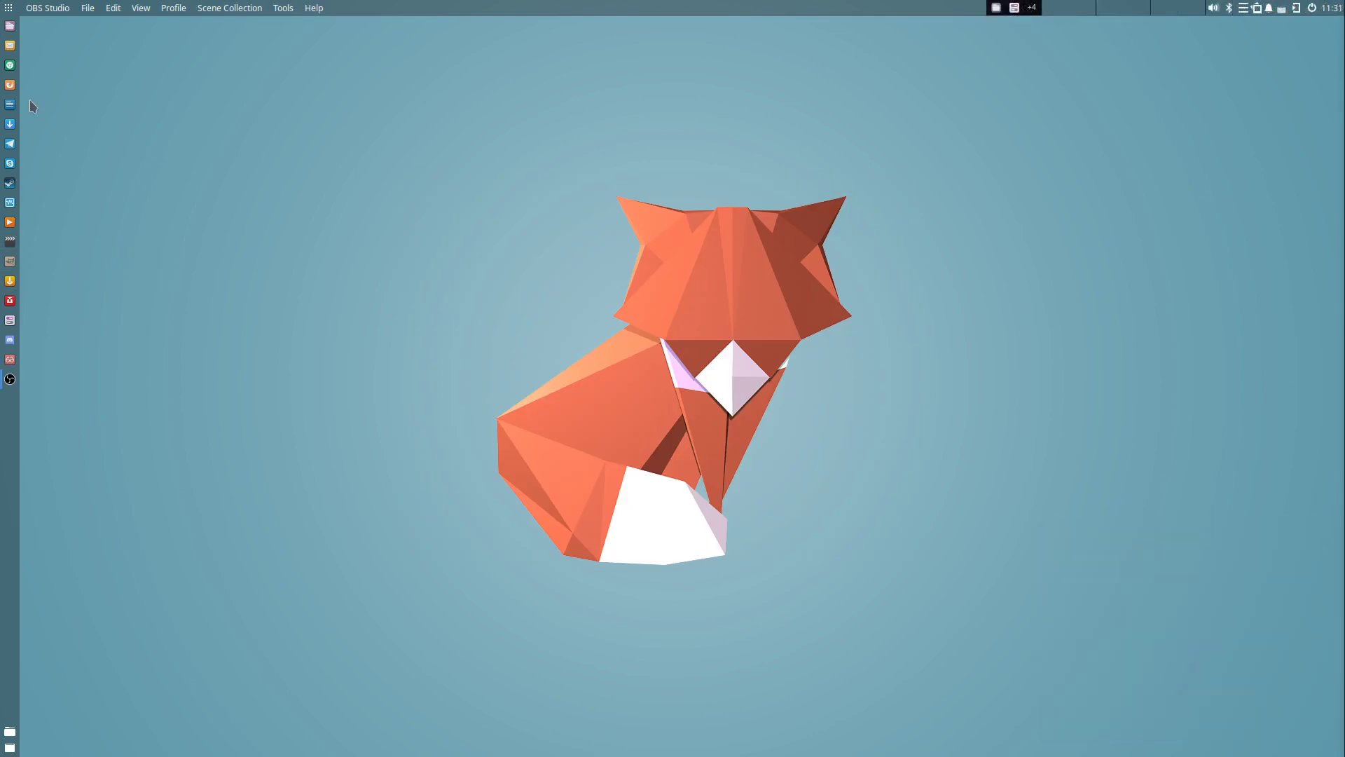
left_click(9, 65)
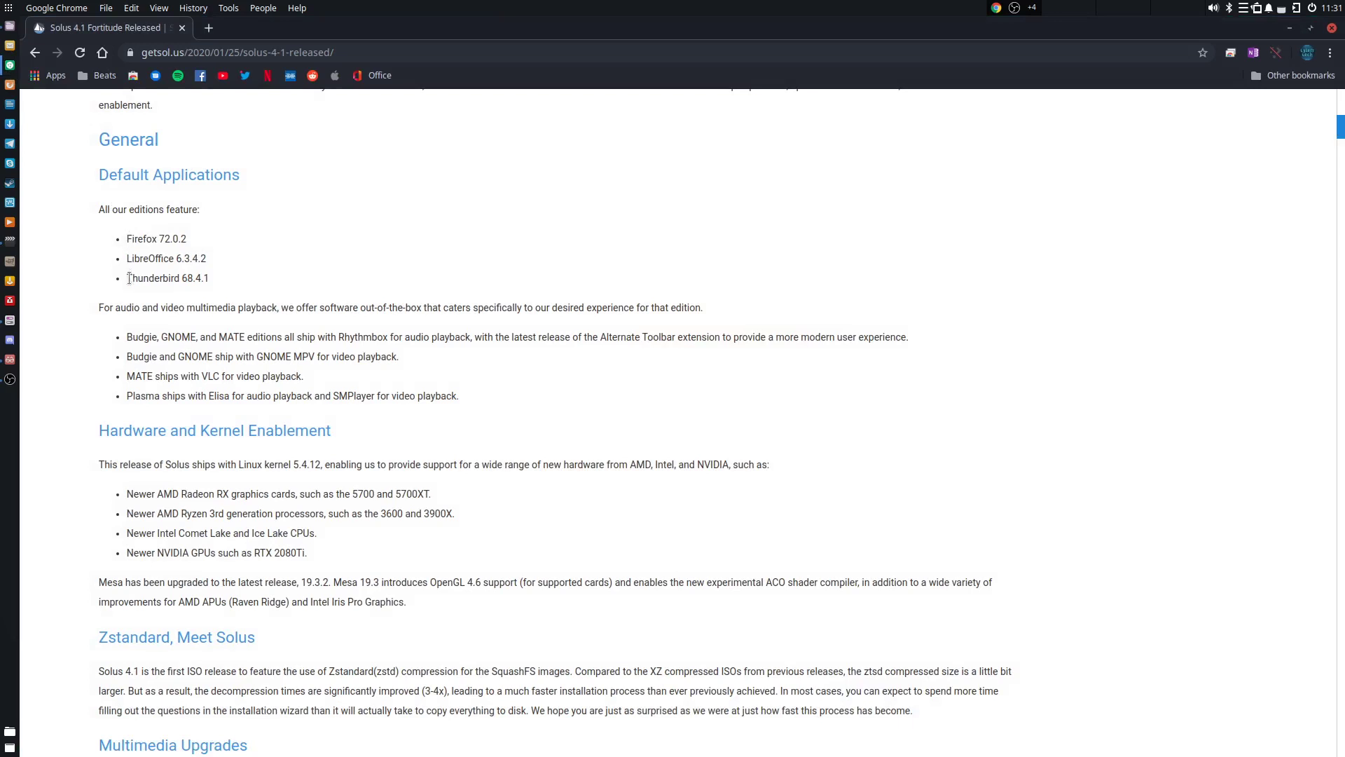
left_click_drag(128, 337, 503, 405)
left_click(503, 405)
left_click(1289, 28)
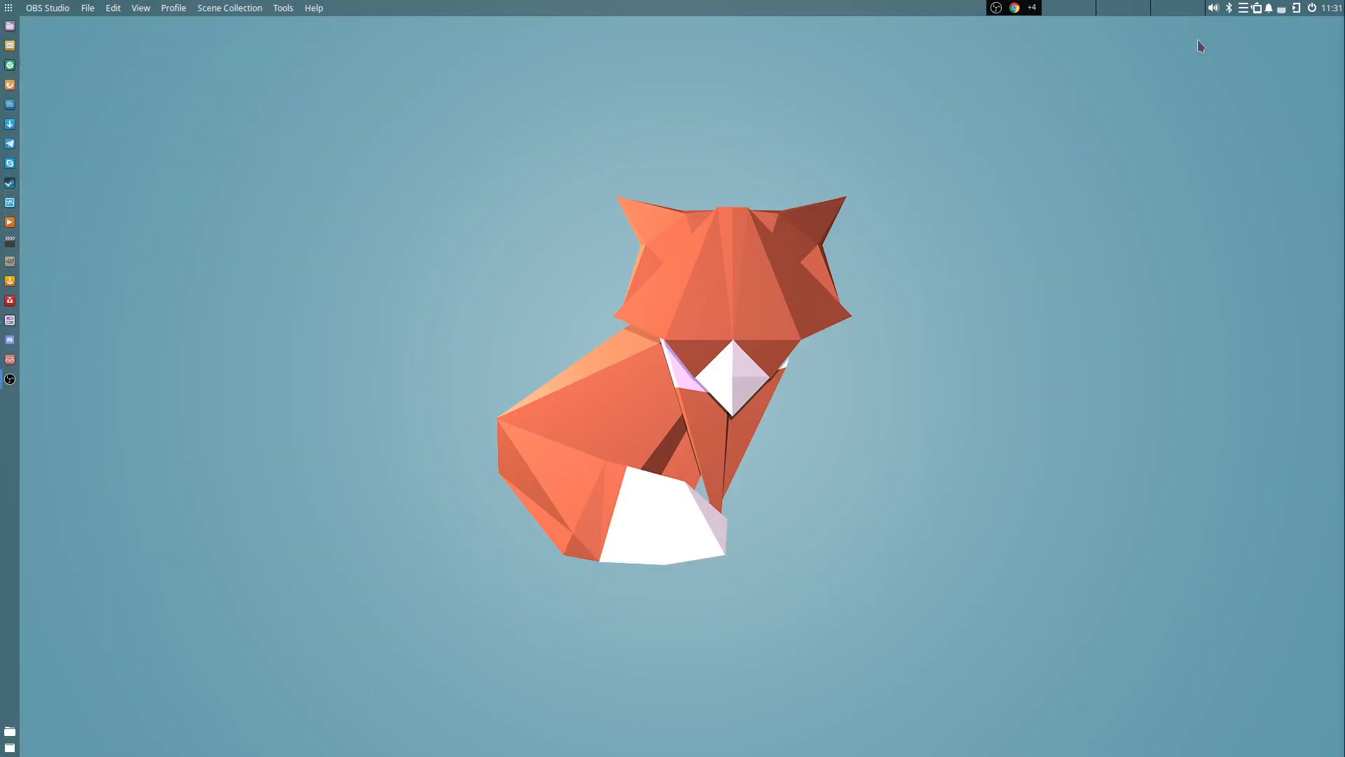
Browse the installed applications in the Budgie Menu, then close it.
left_click(8, 7)
scroll(225, 132, "down", 8)
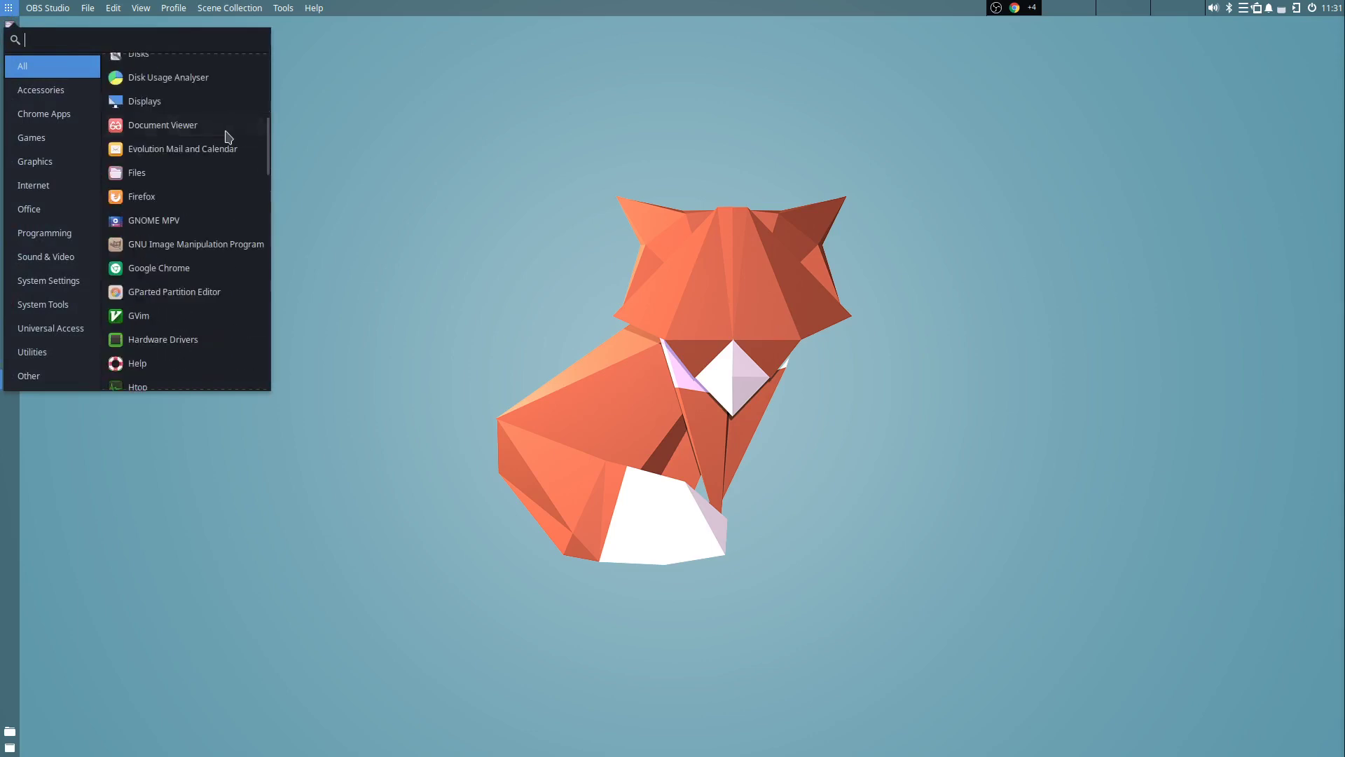
left_click_drag(268, 159, 256, 434)
left_click(256, 443)
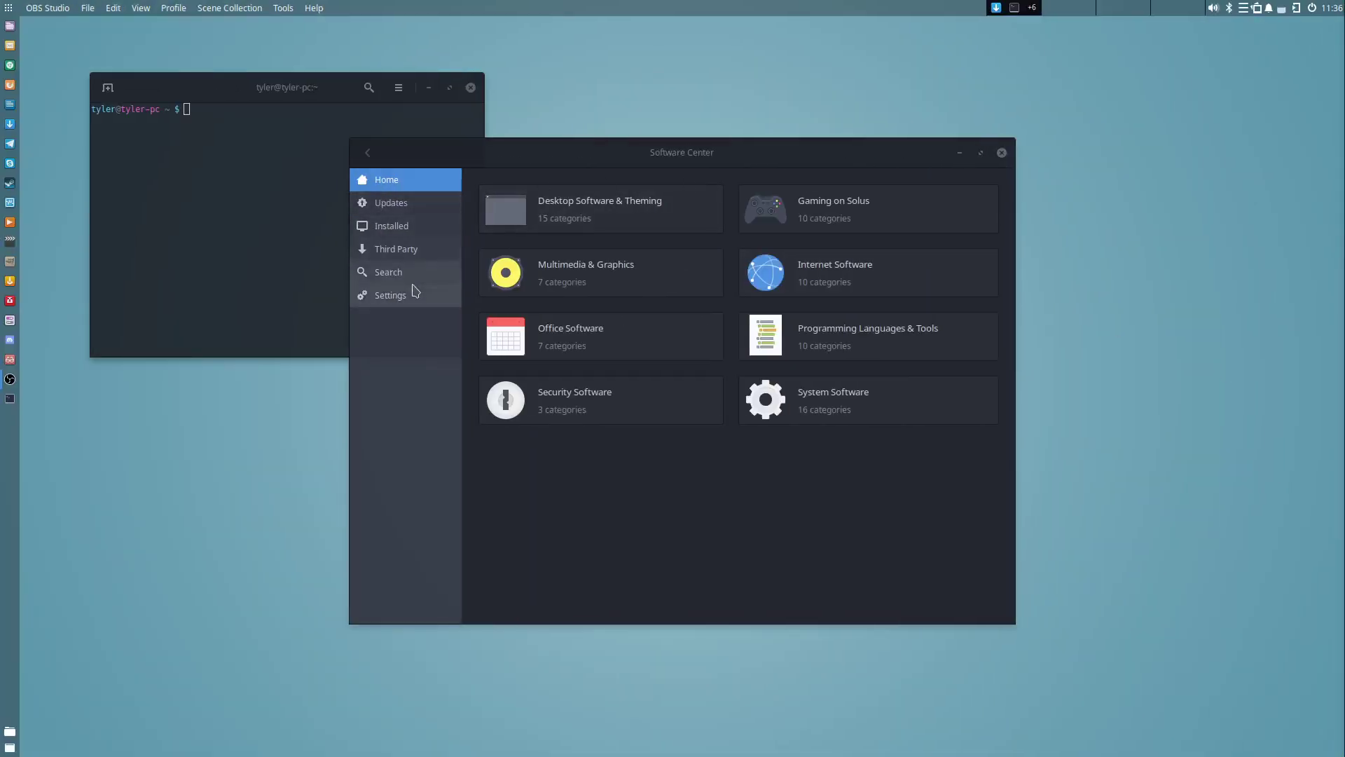
Search Software Center for 'nemo'.
left_click(413, 273)
type("nemo")
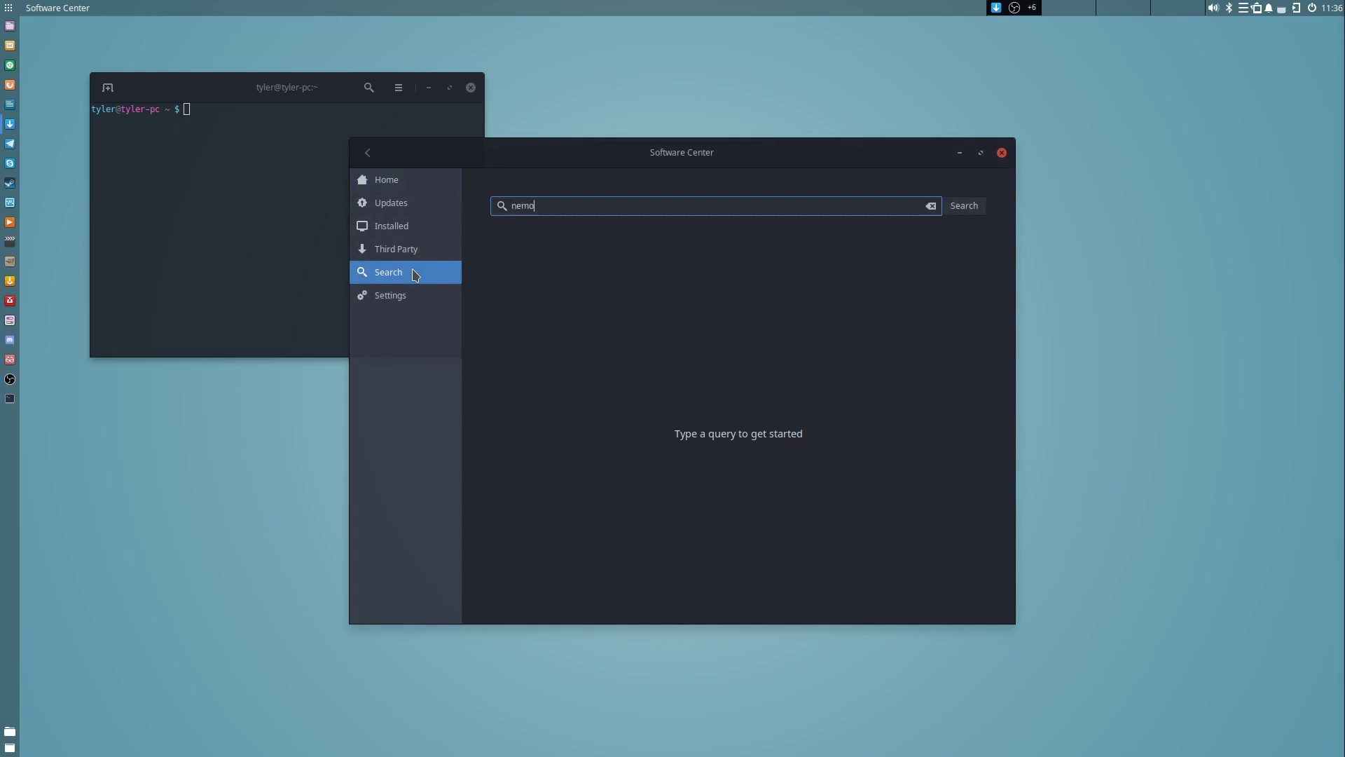
key("Return")
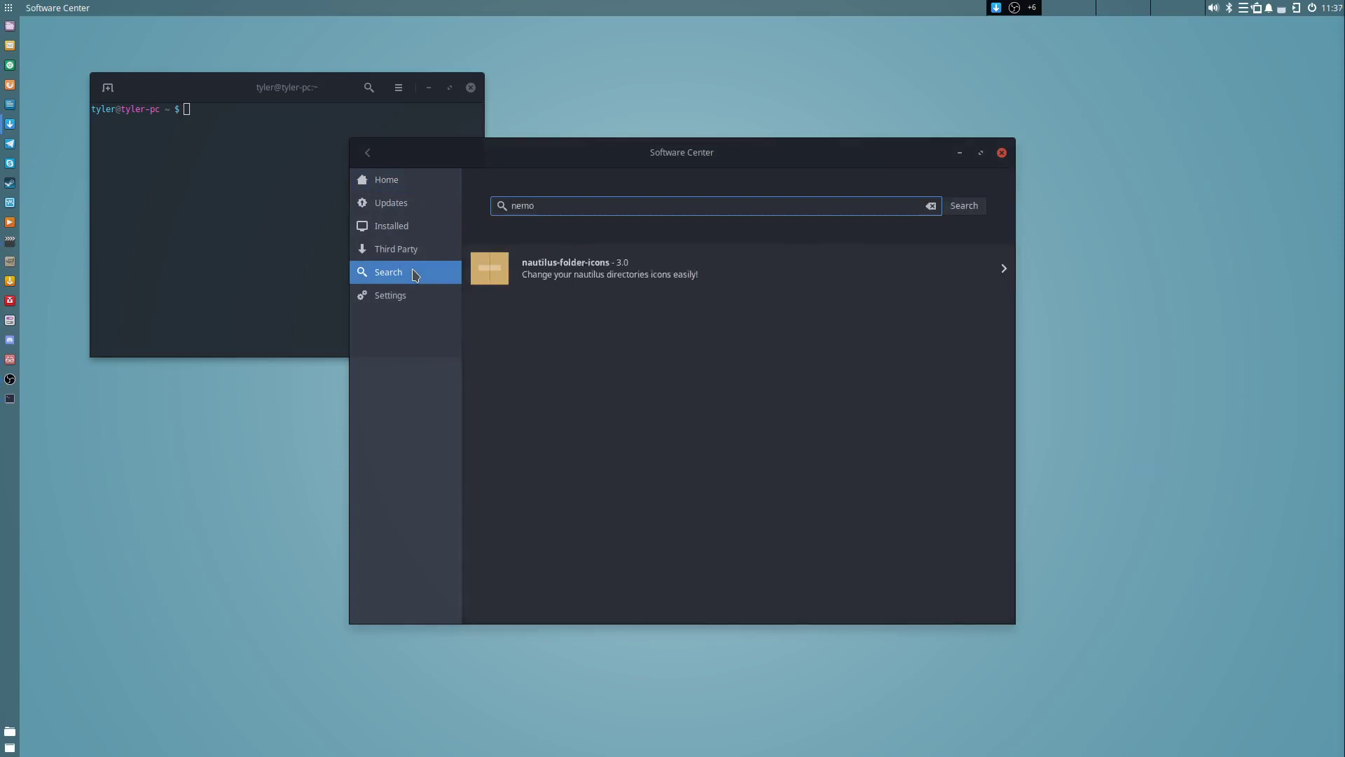
Run 'sudo eopkg search nemo' in the terminal, entering the account password.
left_click(254, 190)
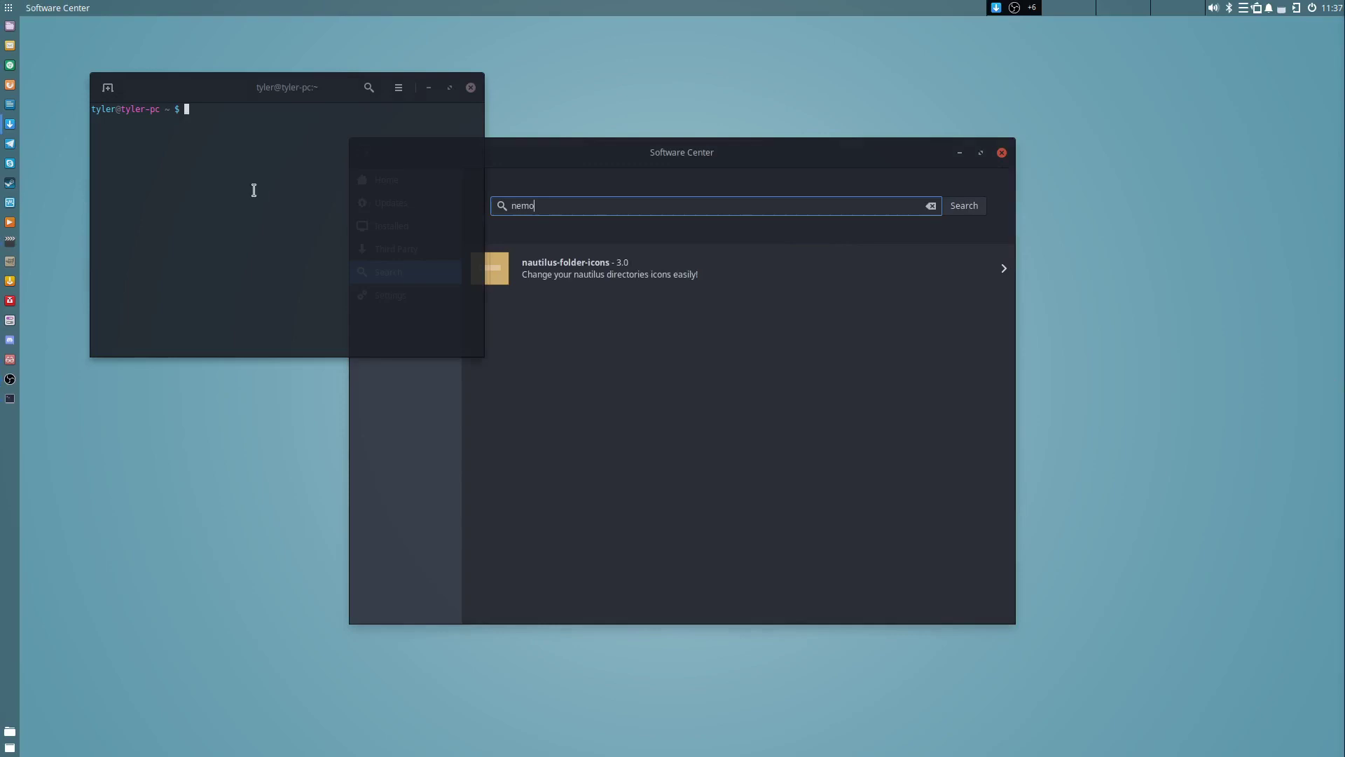
type("sudo eop")
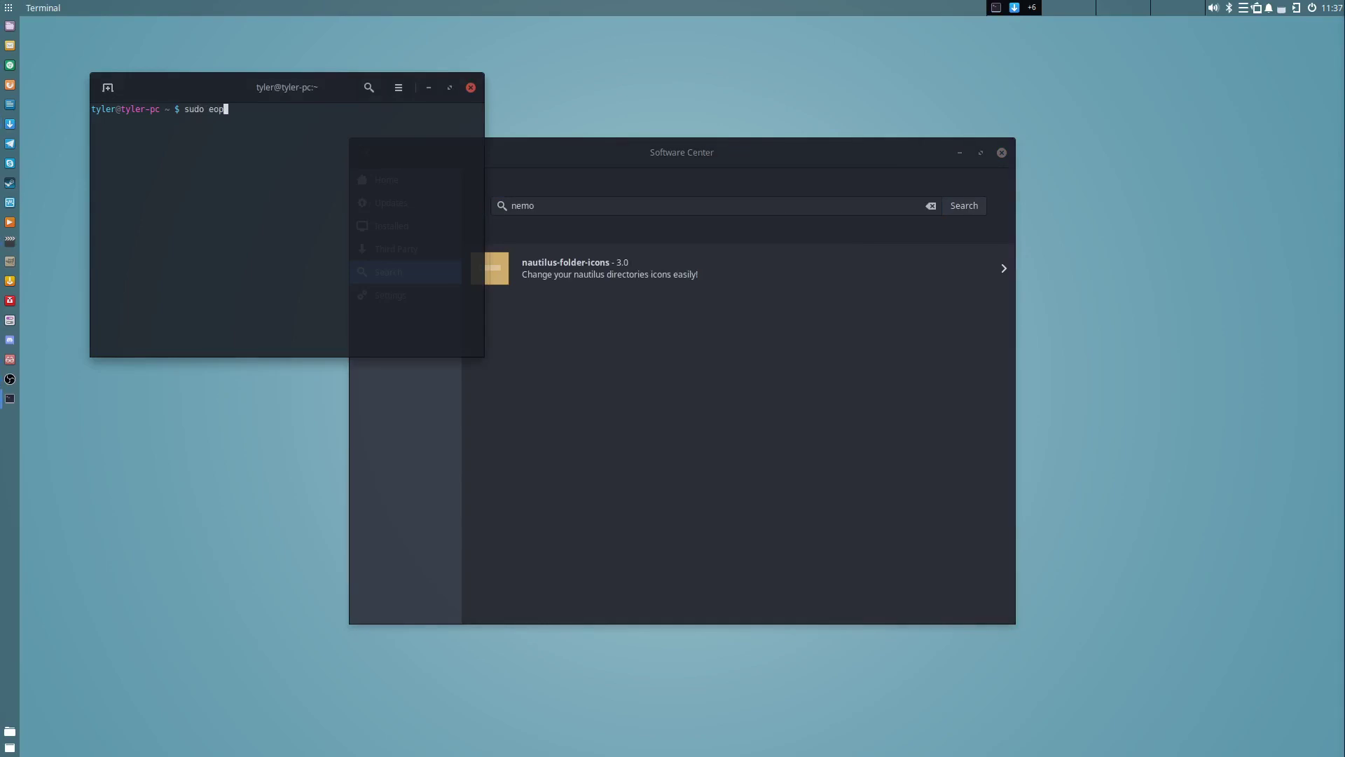
type("kg search nemo")
key("Return")
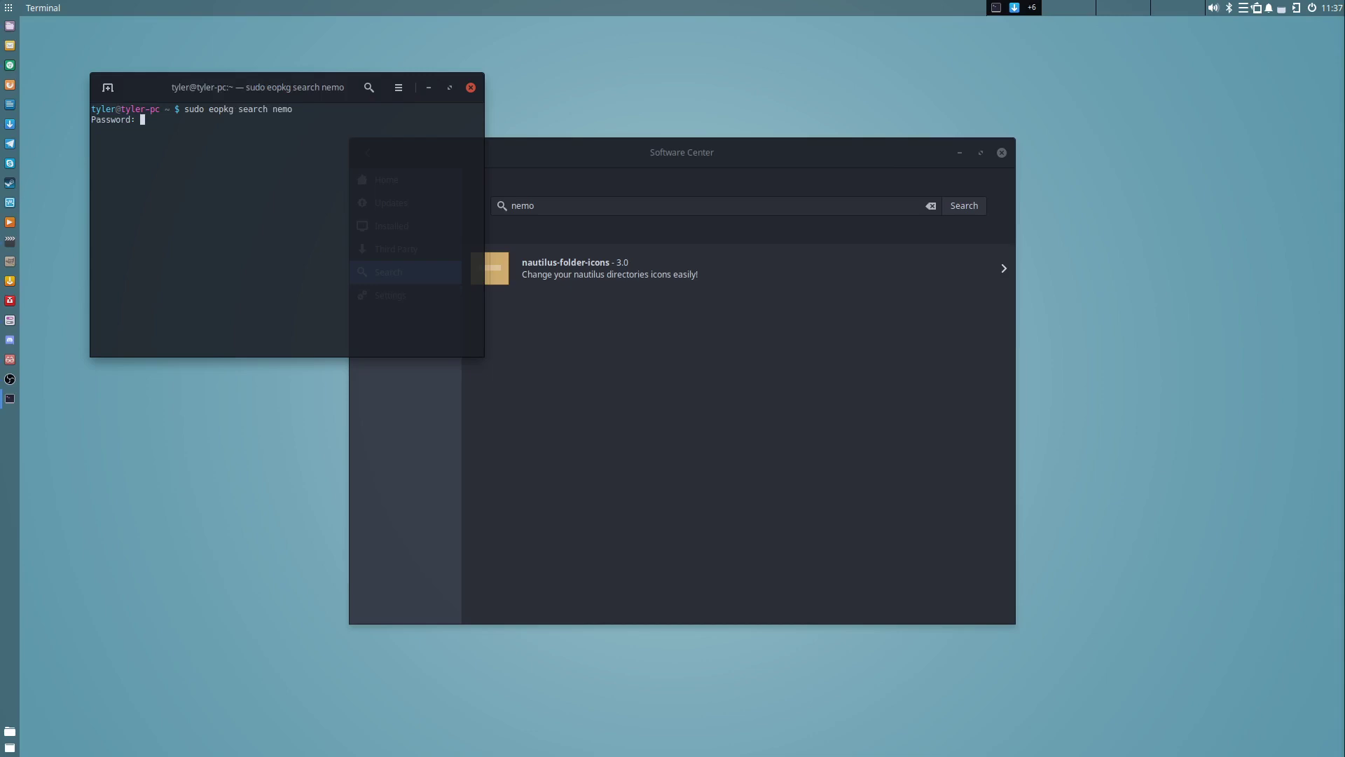
key("Return")
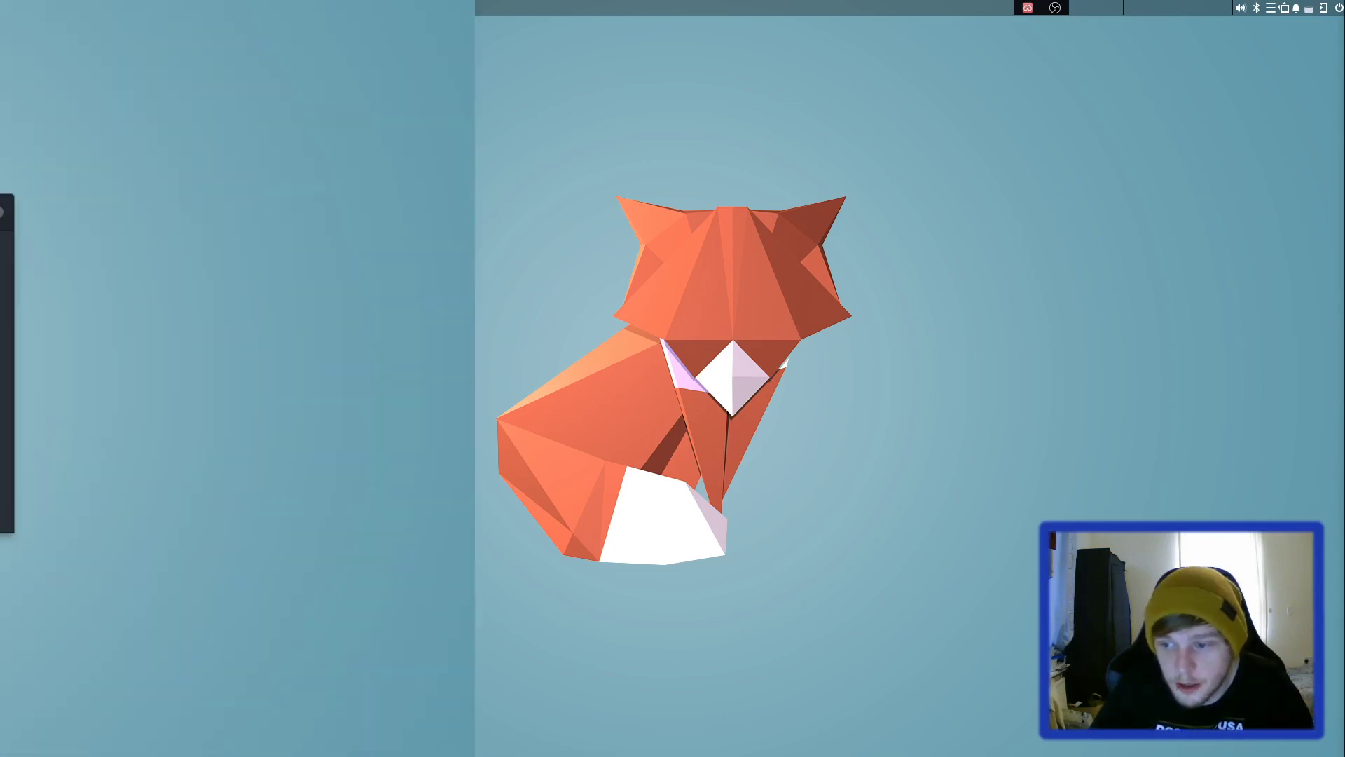
Update the system with 'sudo eopkg up', then remove htop with 'sudo eopkg remove htop'.
type("sudo eo")
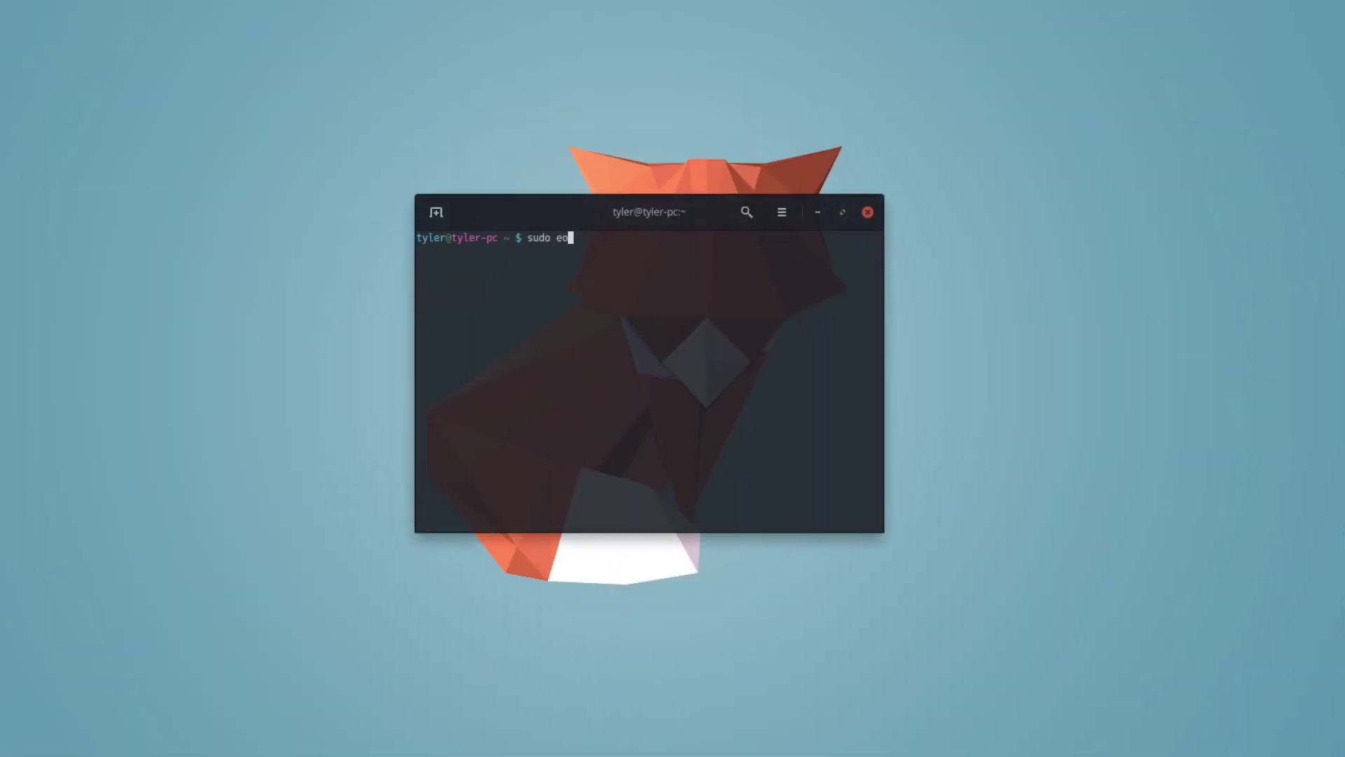
type("pkg up")
key("Return")
key("Return")
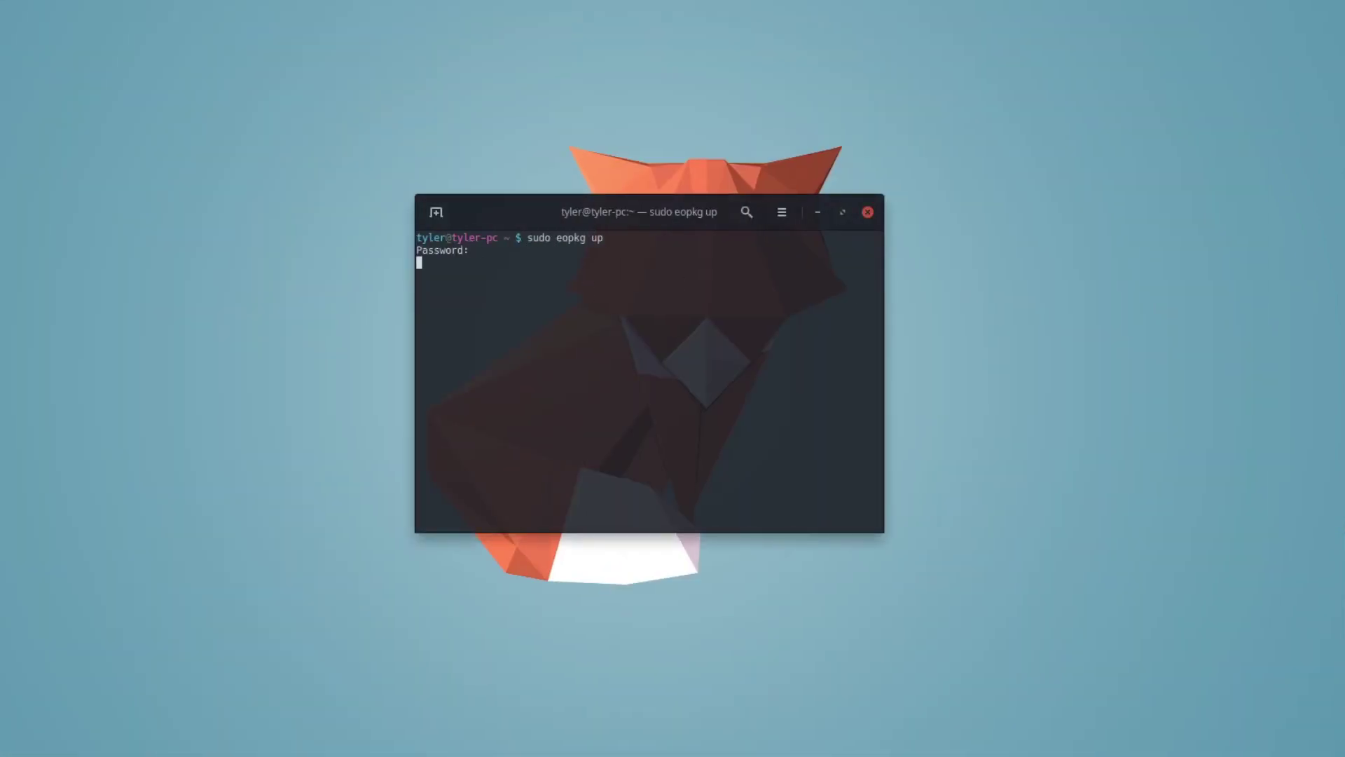
type("sudo eo")
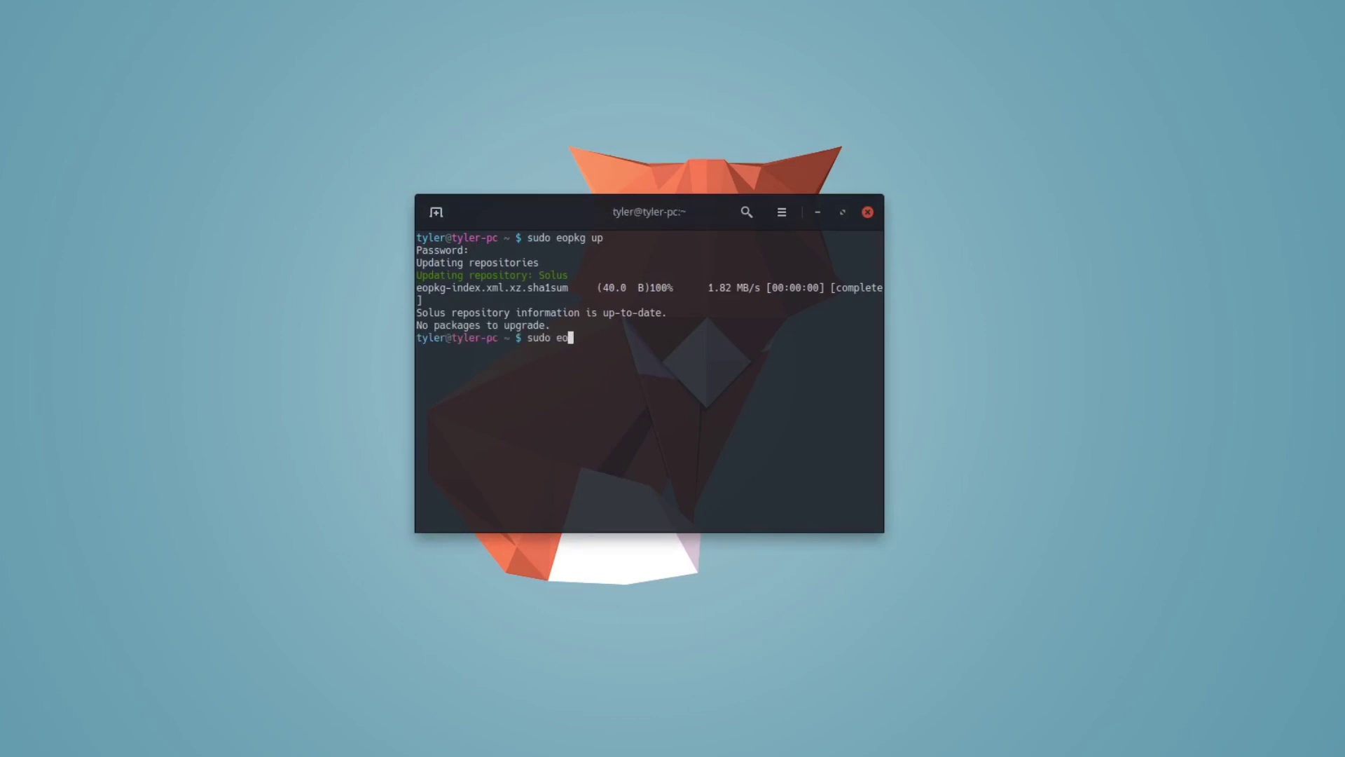
type("pkg remove htop")
key("Return")
Reinstall htop with 'sudo eopkg install htop', then run 'sudo eopkg search vim'.
type("sudo eopkg install htop")
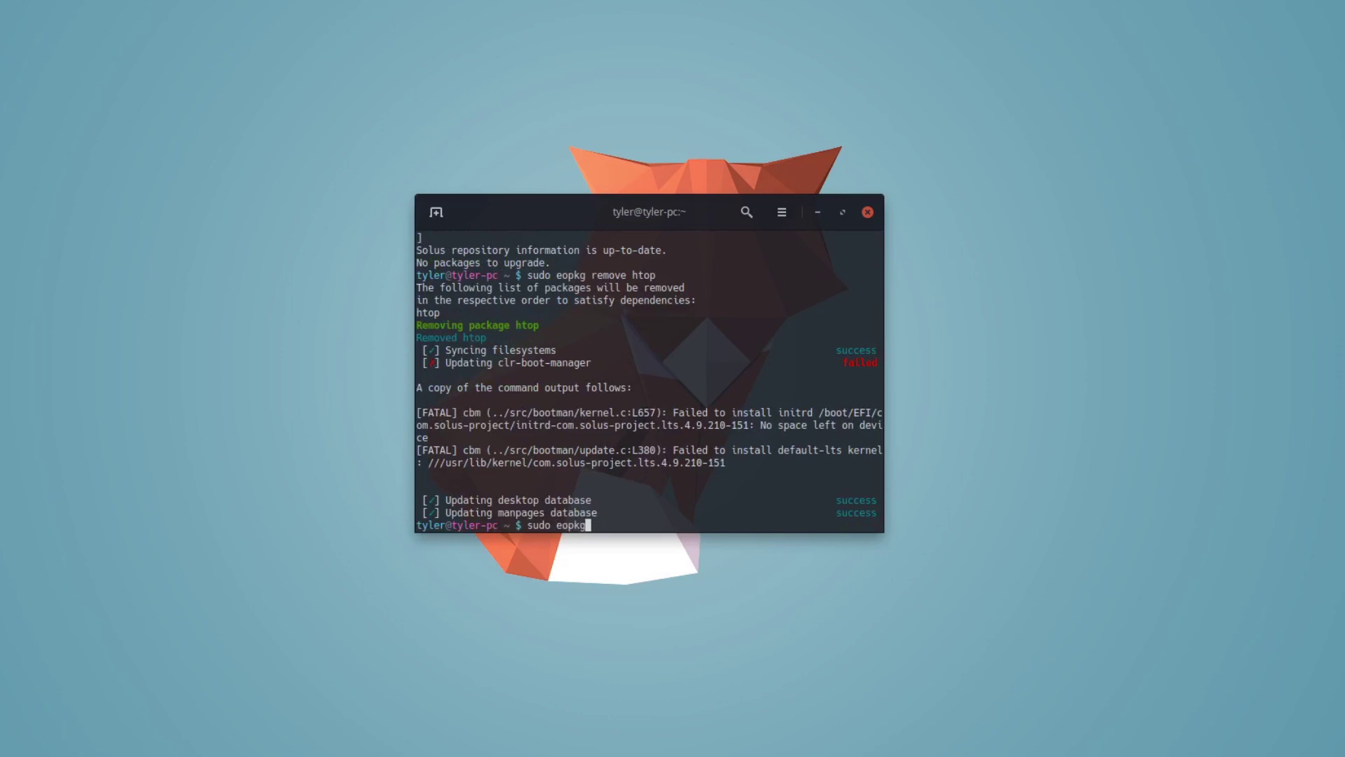
key("Return")
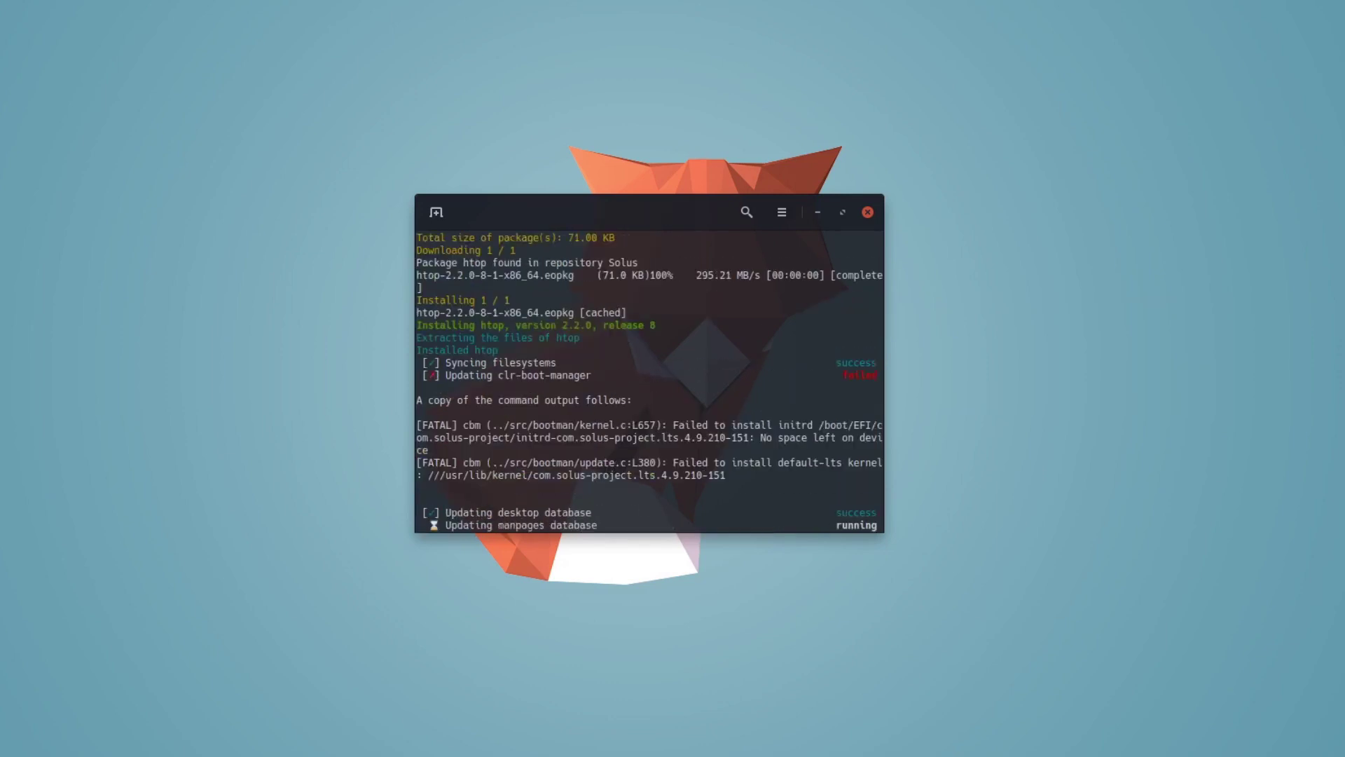
type("sudo eopkg search vim")
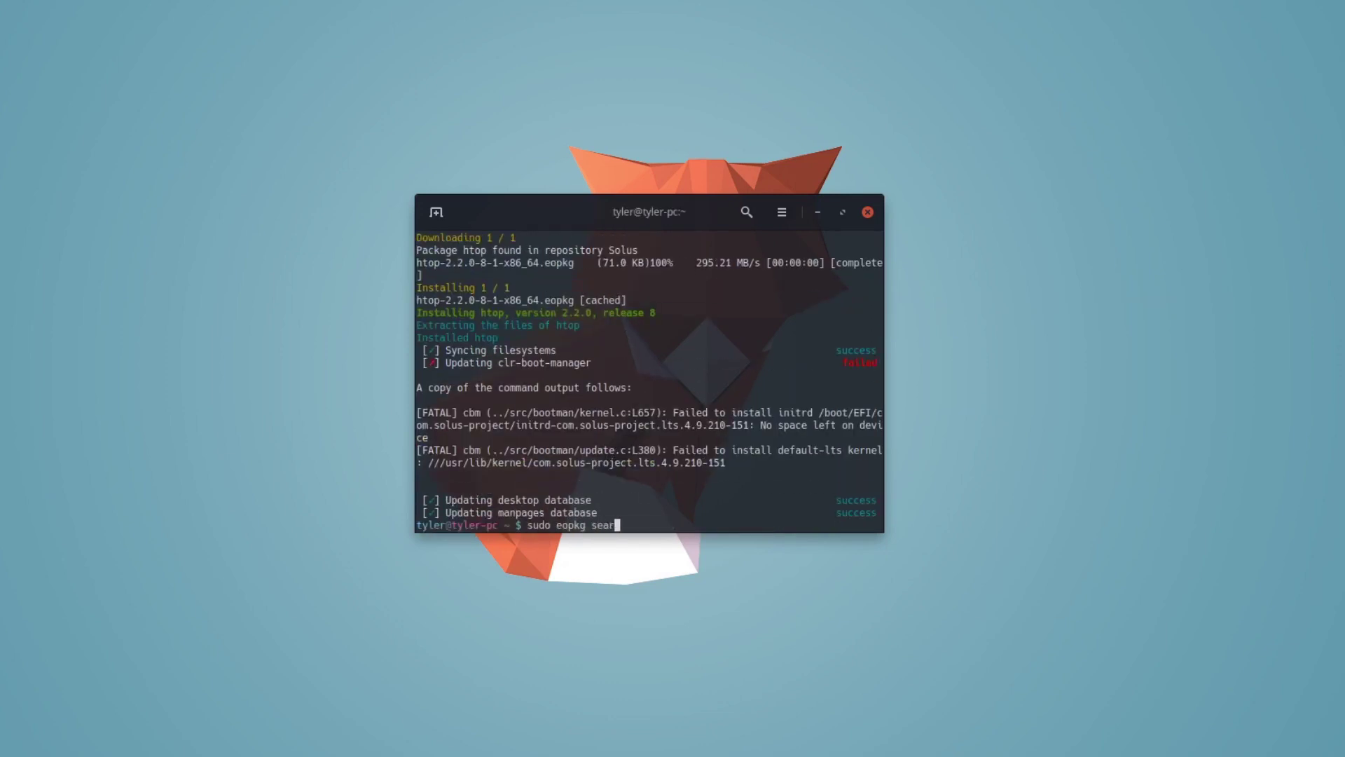
key("Return")
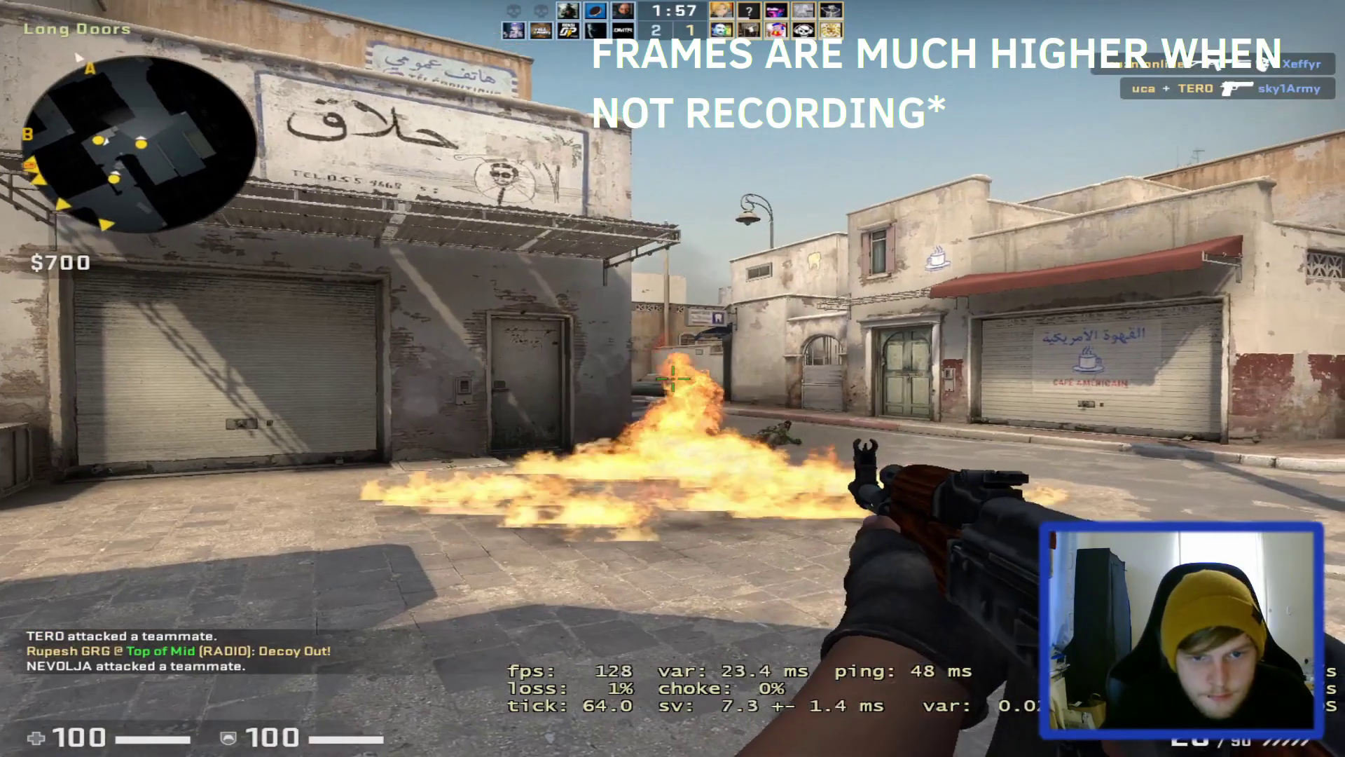
Push down Long A toward the enemy, then switch away from the game.
key("w")
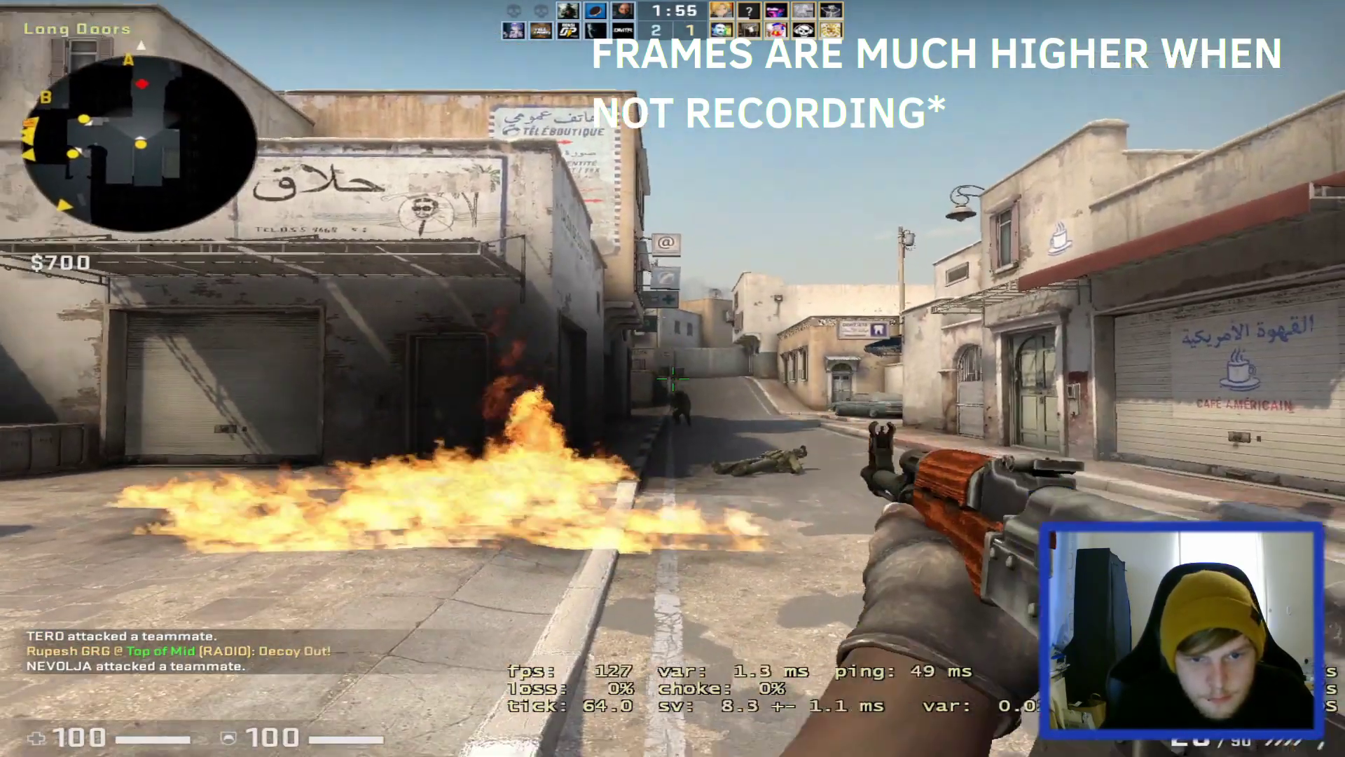
key("w")
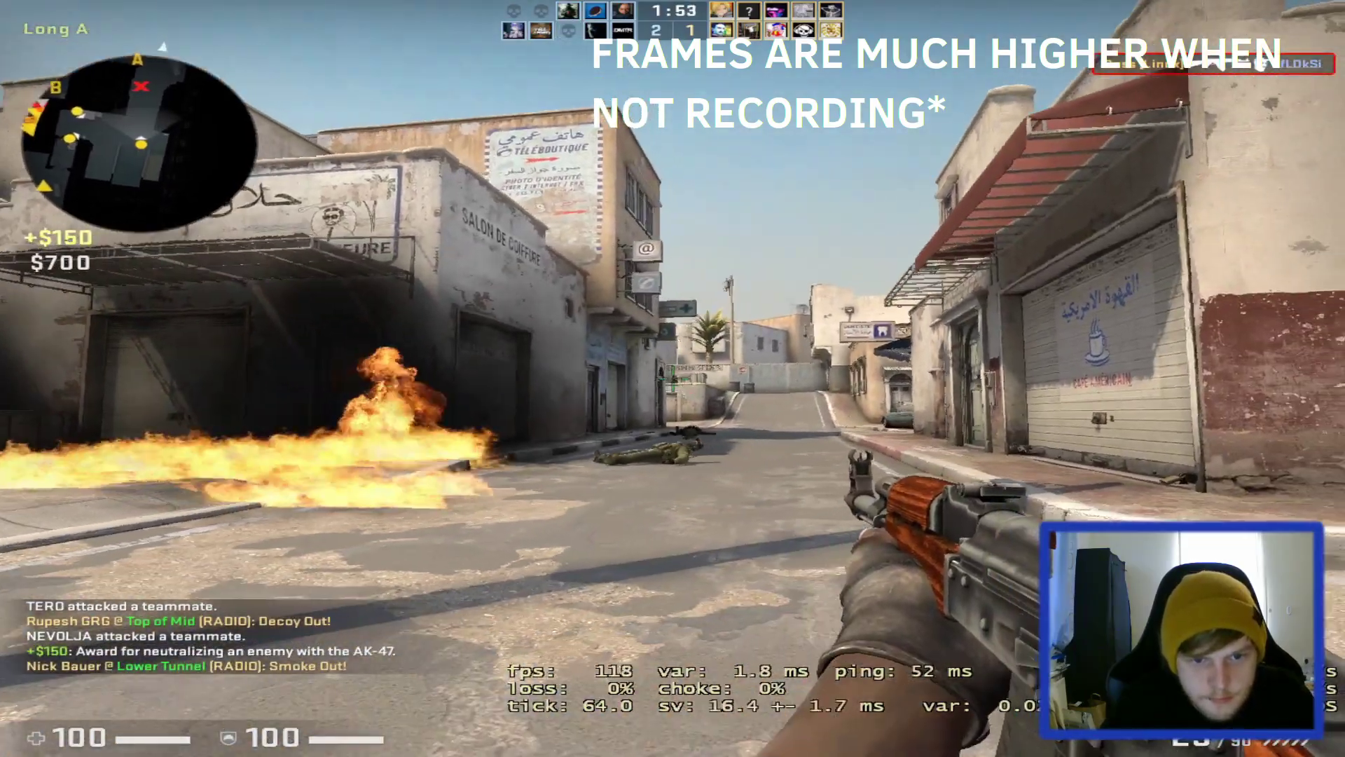
key("w")
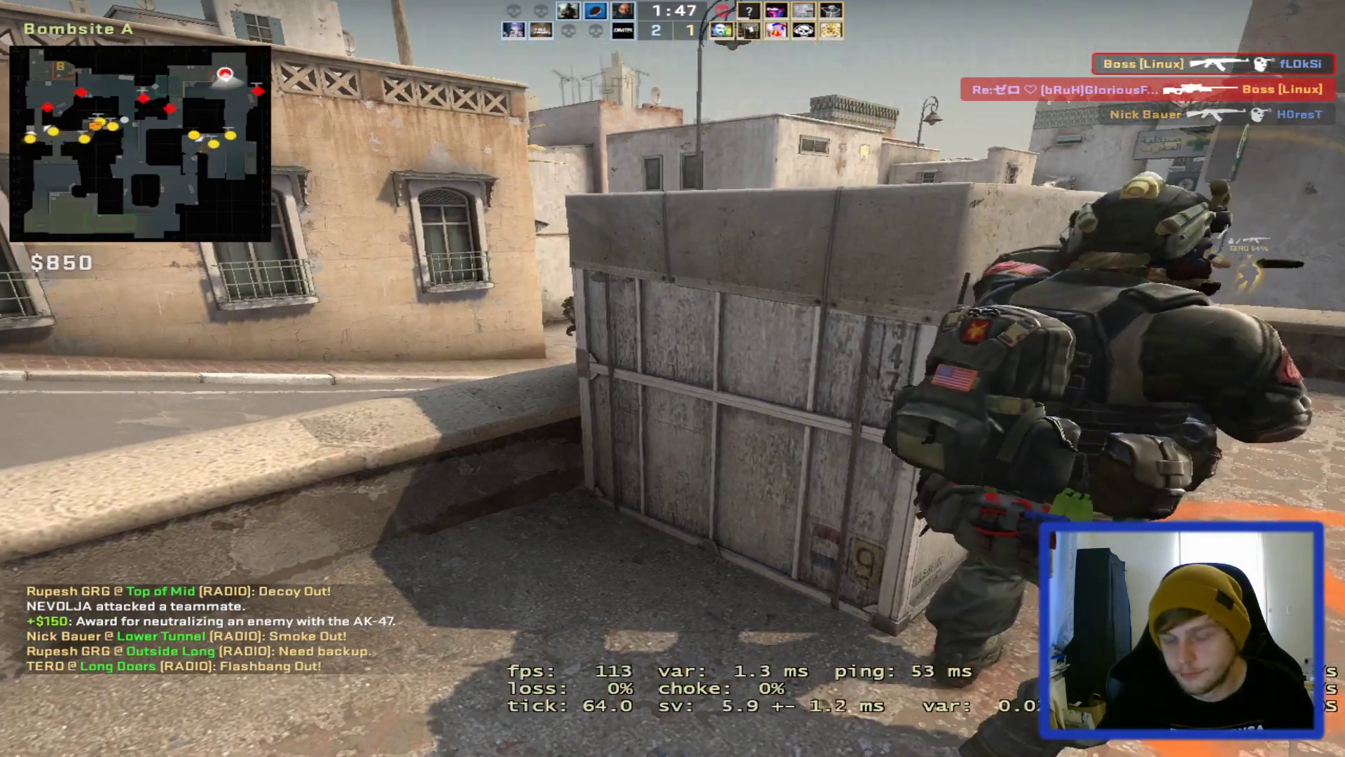
key("alt+Tab")
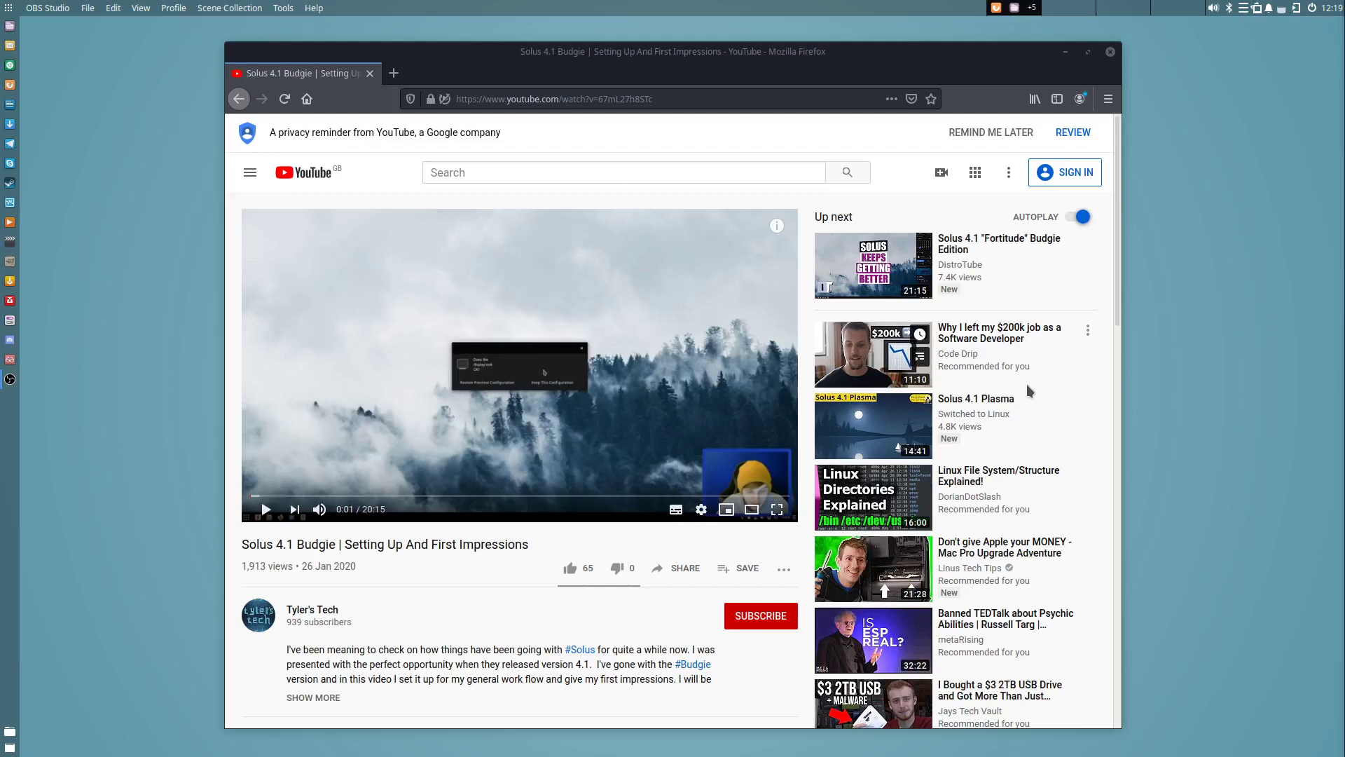
Expand the 3 replies under the screen-tearing comment and read further down.
scroll(1029, 390, "down", 5)
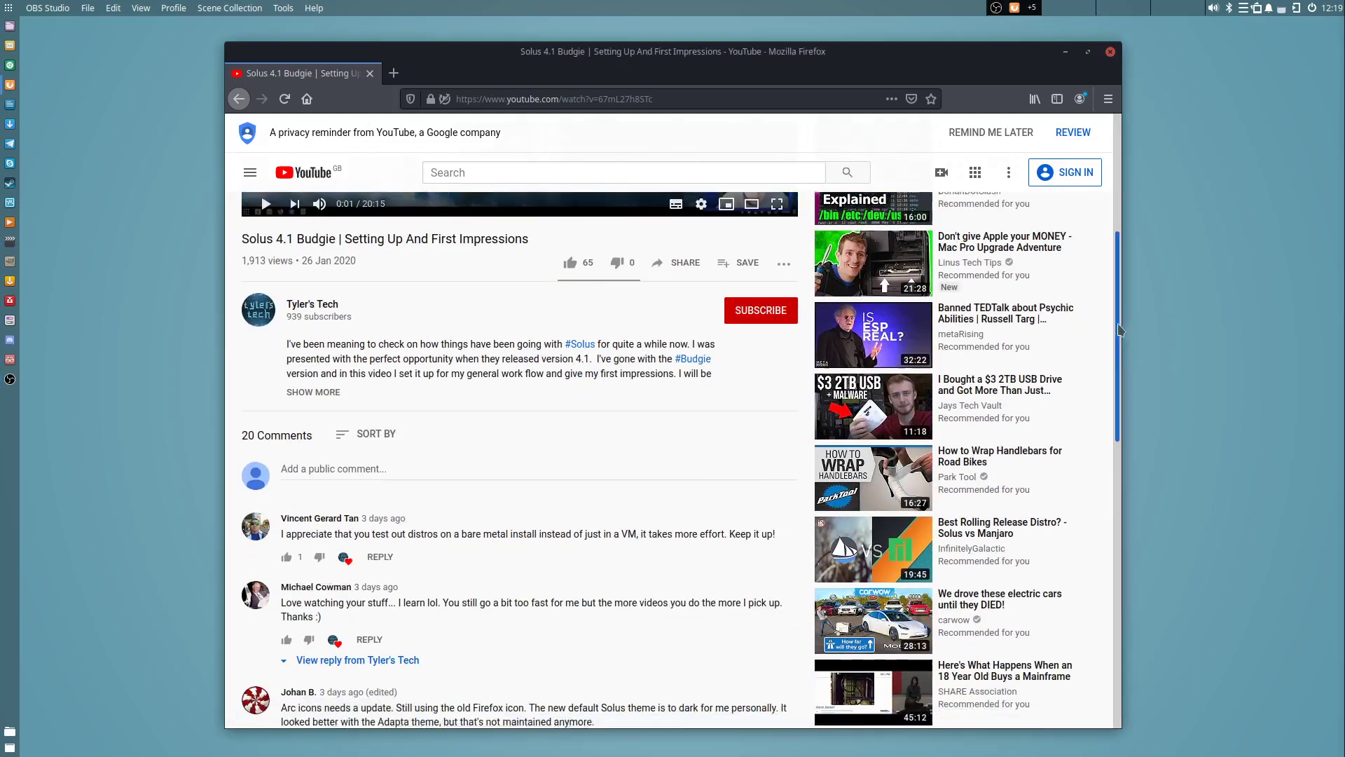
left_click_drag(1119, 329, 1105, 438)
left_click(372, 462)
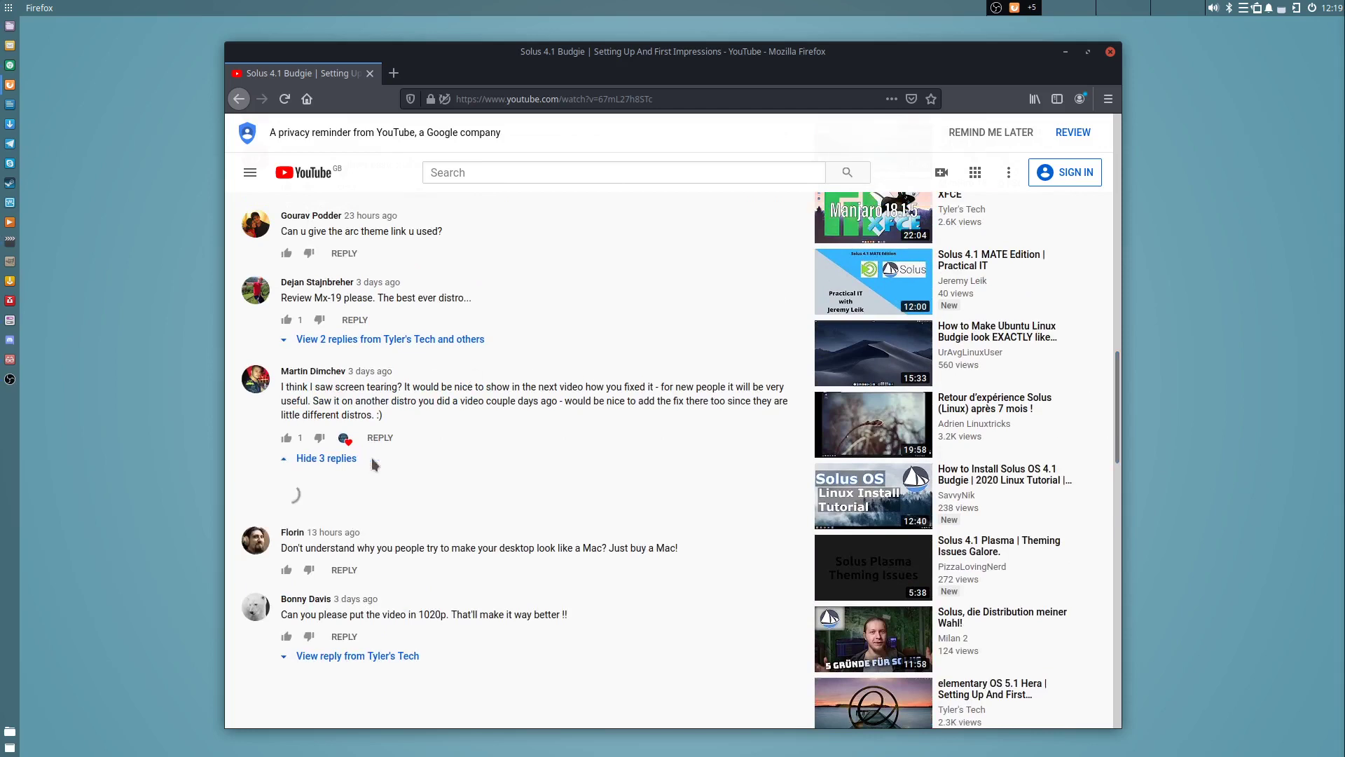
scroll(372, 462, "down", 2)
scroll(371, 462, "down", 2)
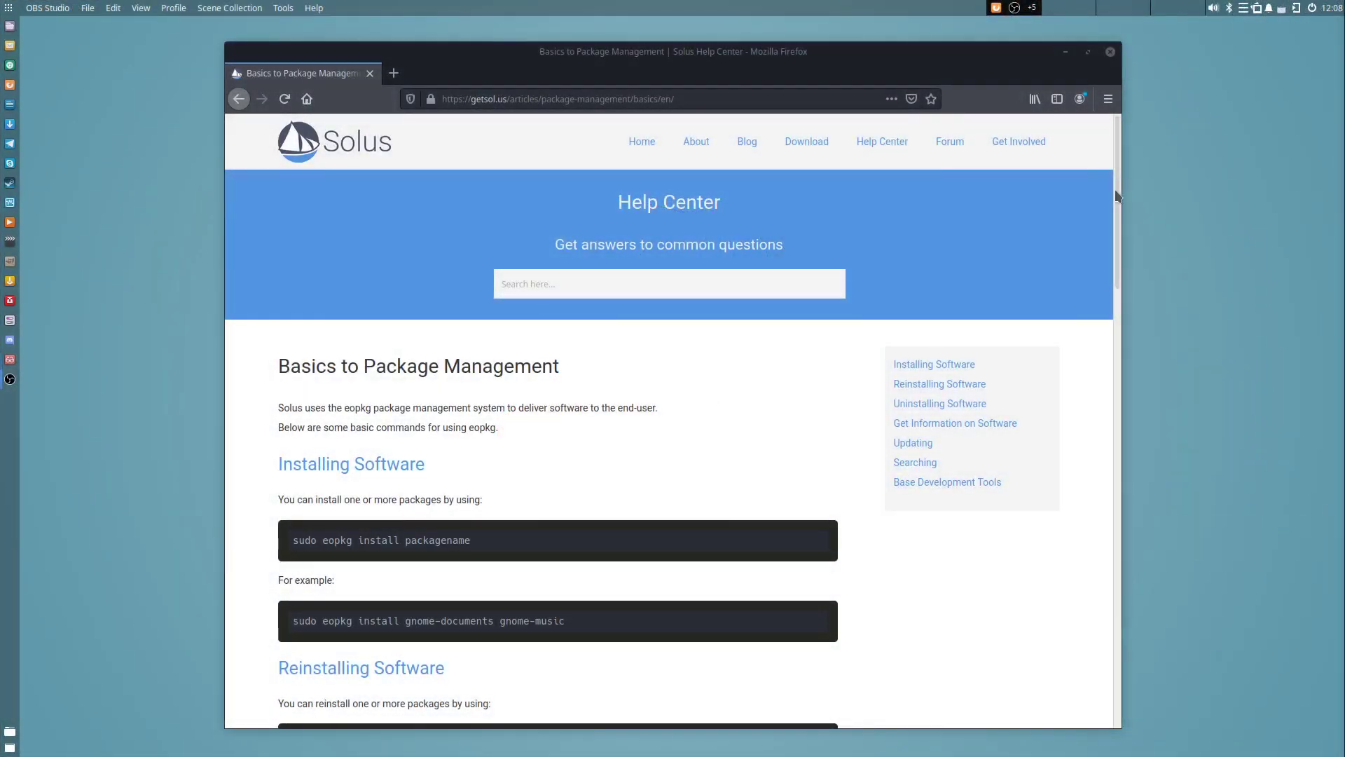
Read down the eopkg install, update and search commands, then return to the article's top.
mouse_move(1120, 193)
left_mouse_down()
mouse_move(1137, 644)
mouse_move(1138, 190)
left_mouse_up()
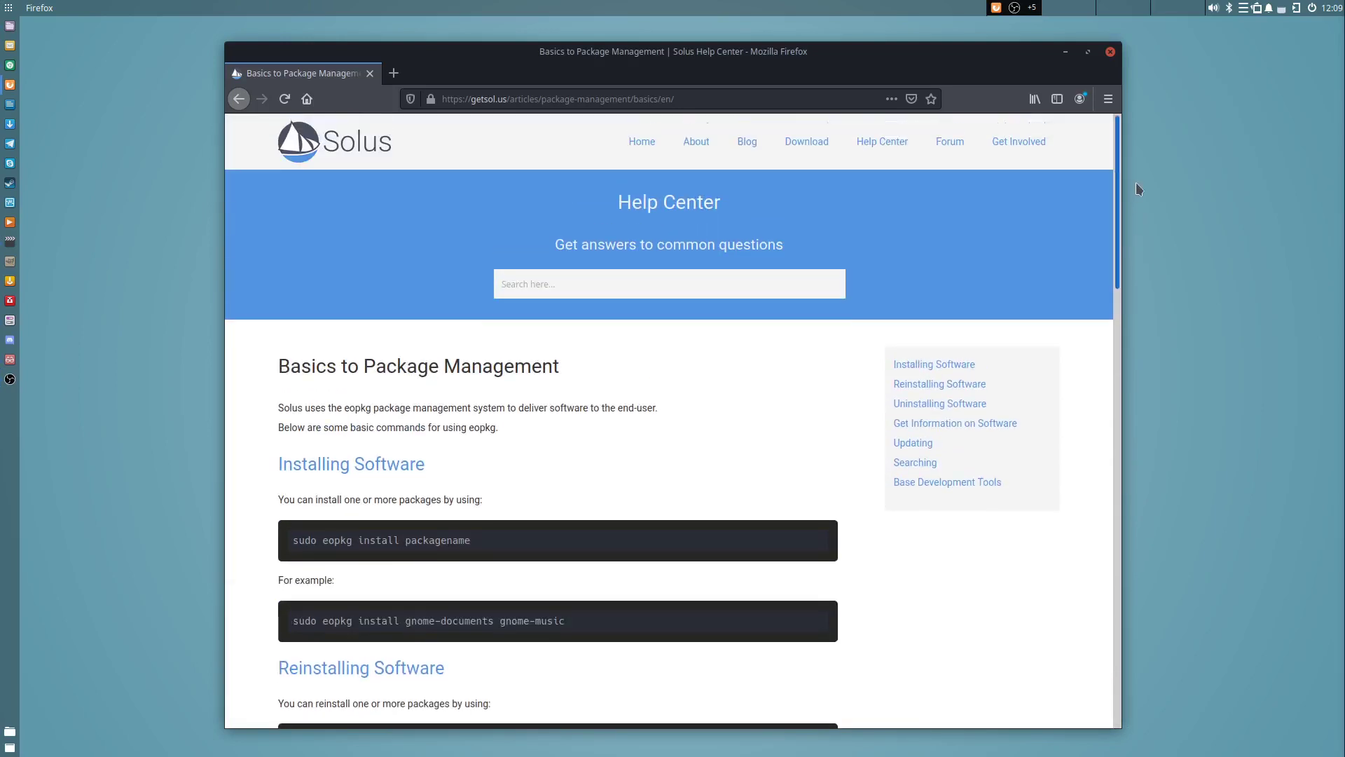
scroll(816, 490, "down", 10)
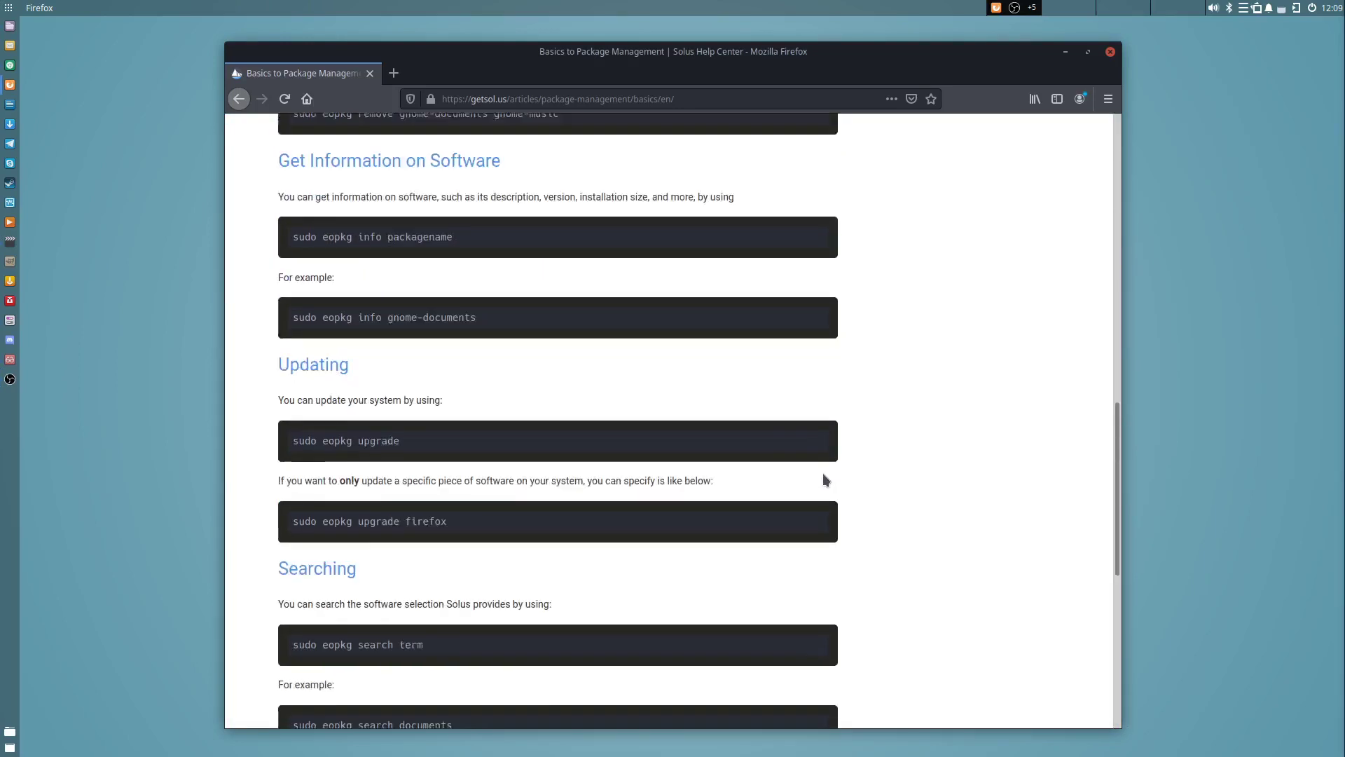
scroll(826, 455, "up", 6)
scroll(833, 420, "up", 5)
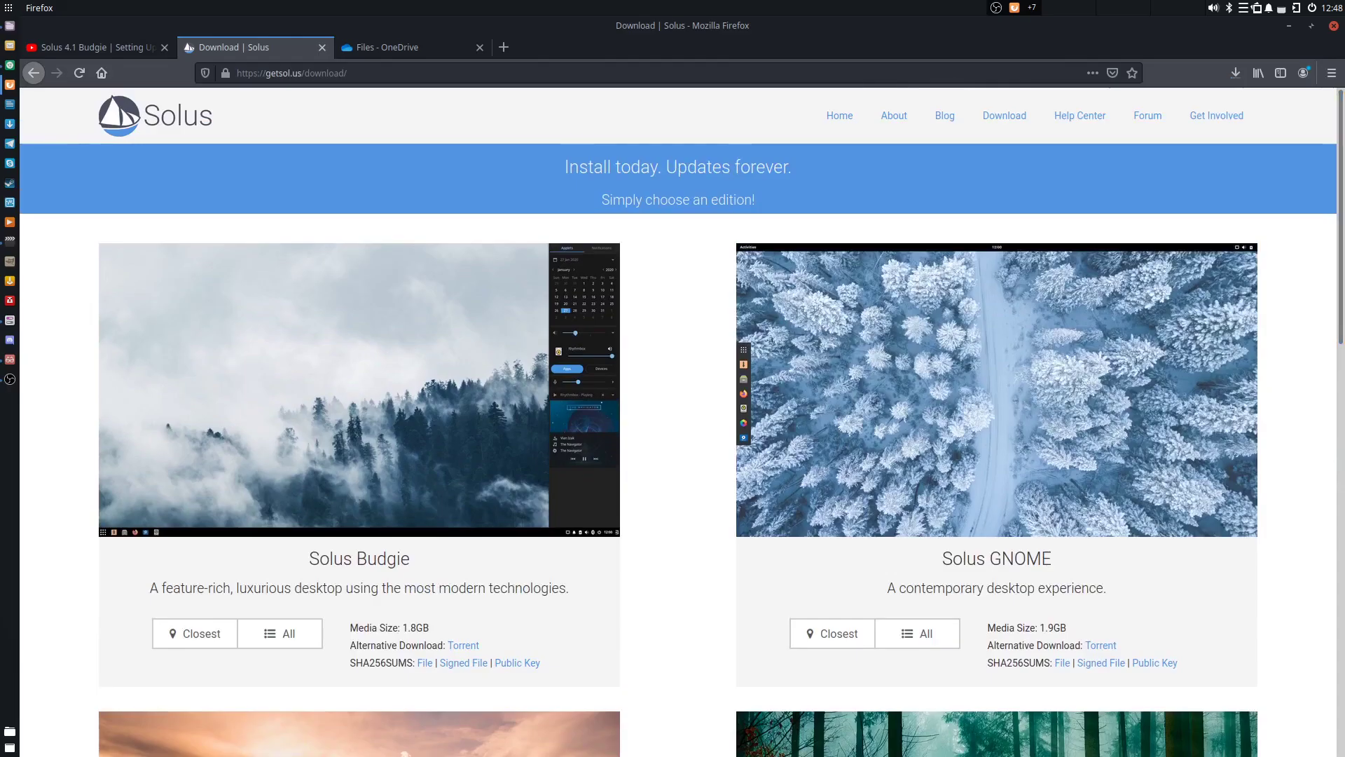
left_click_drag(1339, 190, 1322, 479)
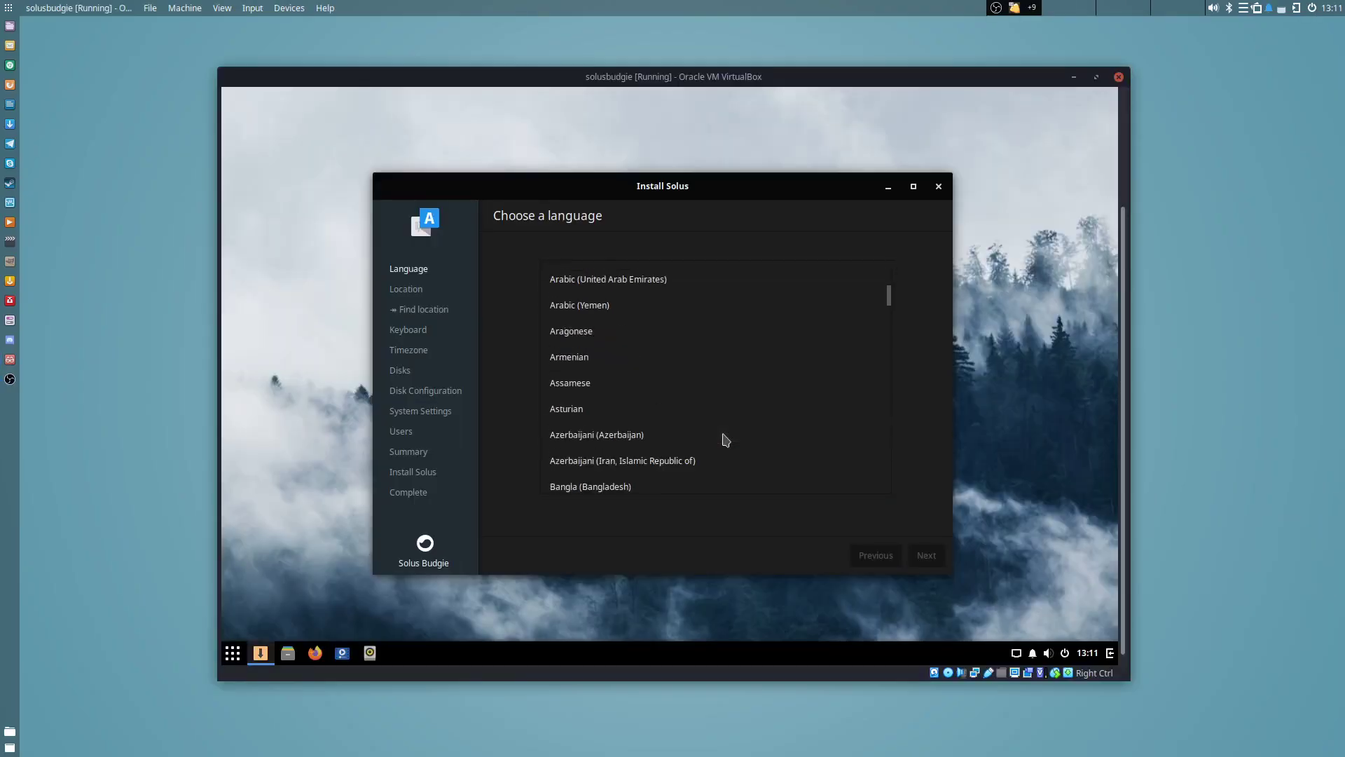
Choose English (United Kingdom) as the installer language and enter the new username.
scroll(720, 438, "down", 10)
left_click(720, 450)
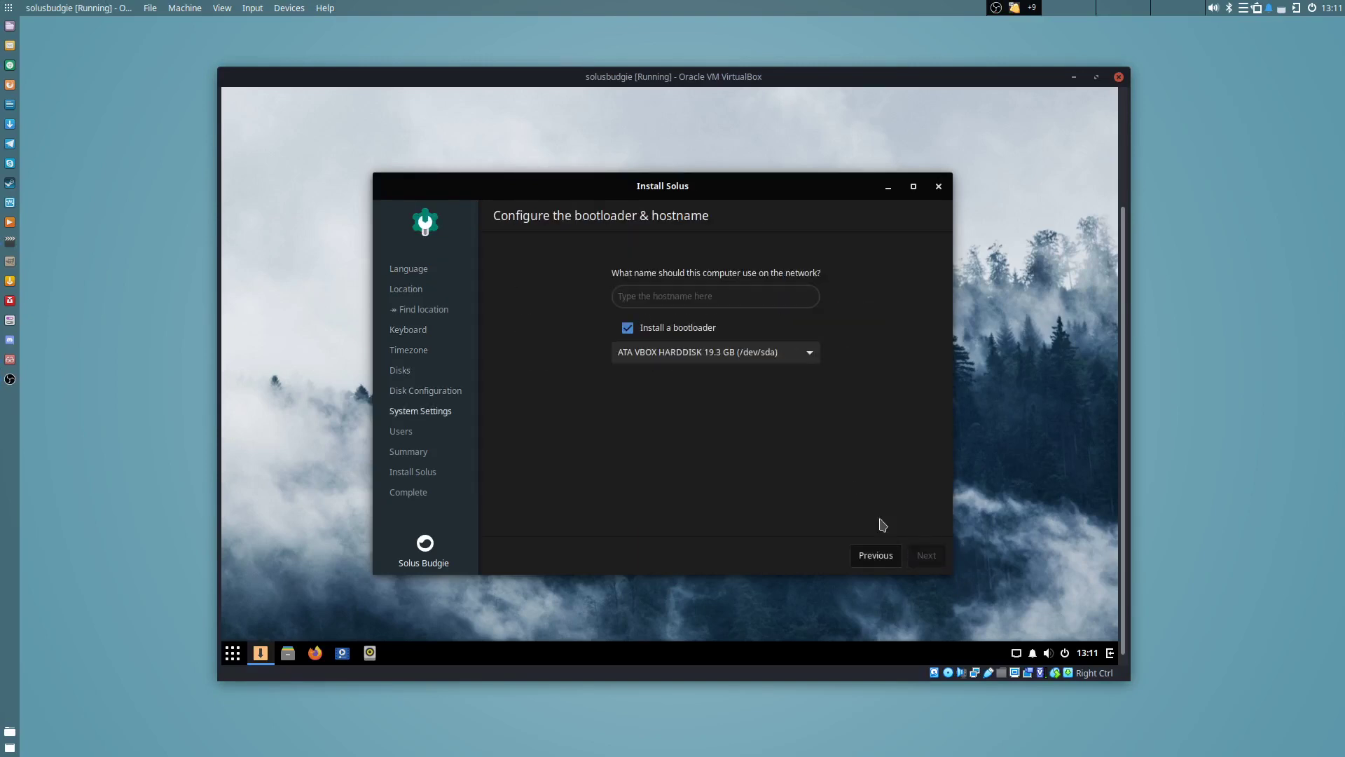
type("tes")
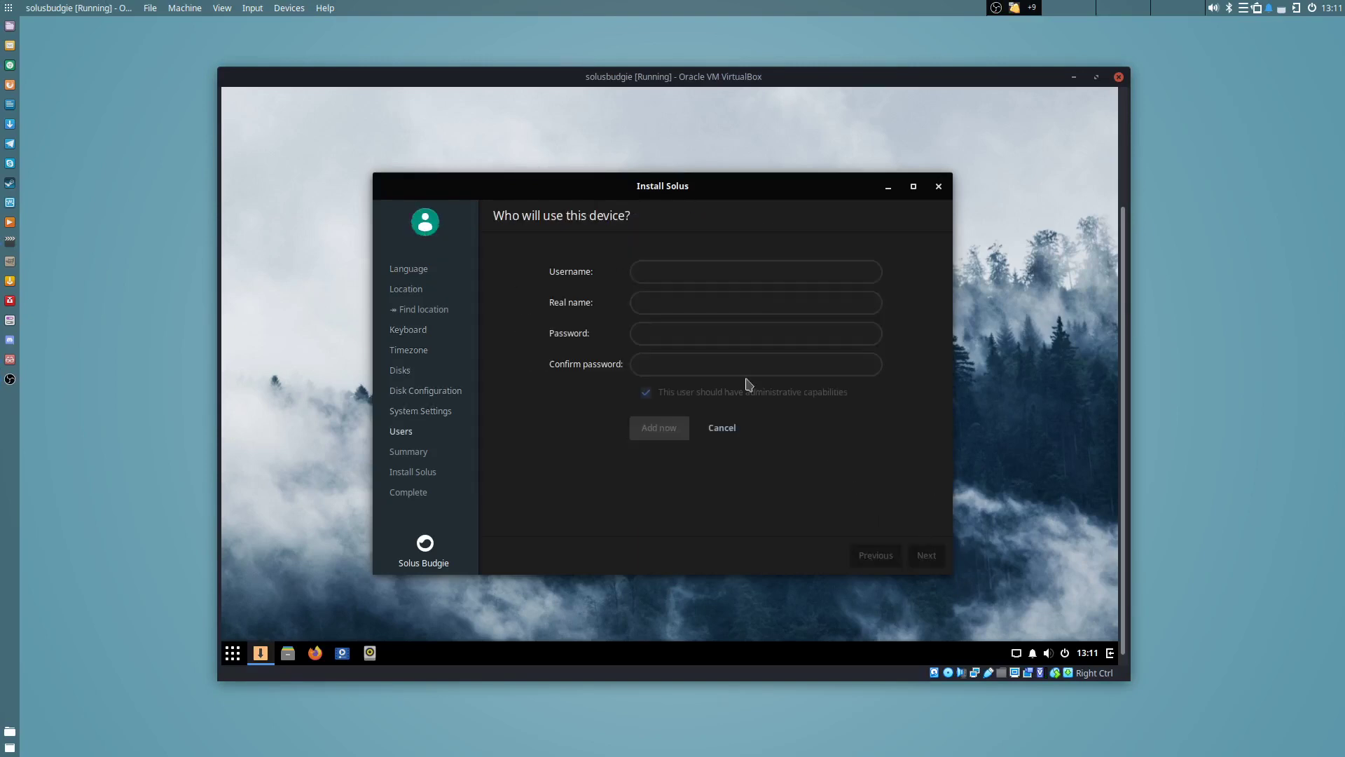
type("demo")
Fill in the real name and a password for the new user, then add the account.
key("Tab")
type("demo")
key("Tab")
type("demo")
key("Tab")
type("d")
key("shift+Tab")
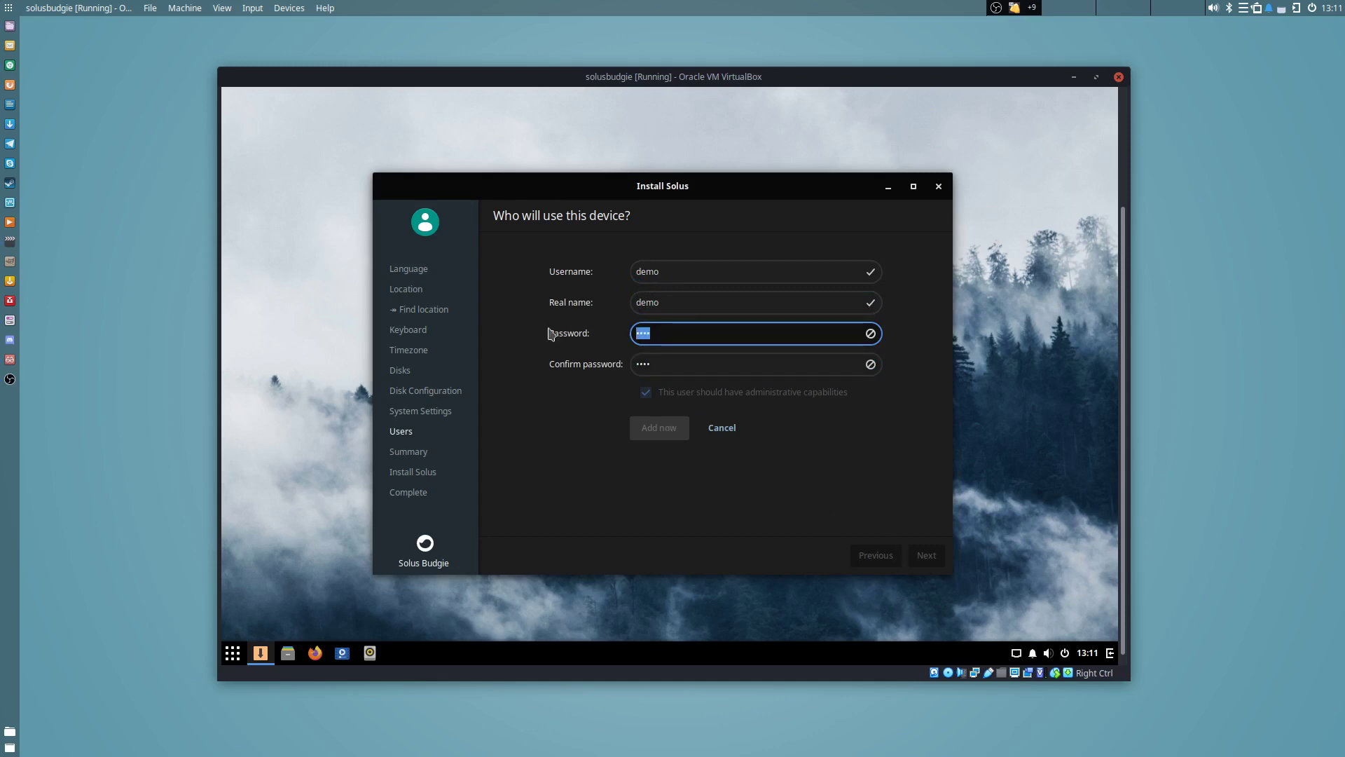
type("demodemo")
key("Tab")
left_click(659, 428)
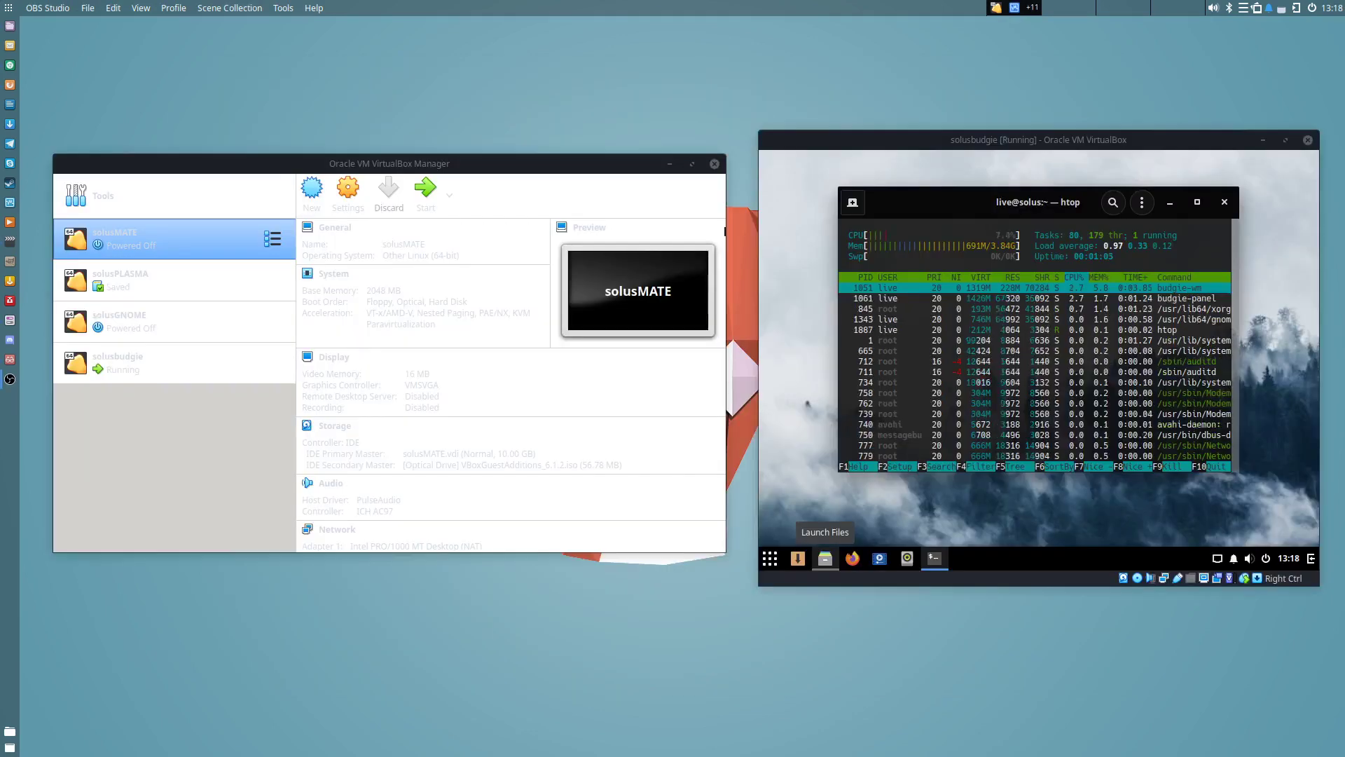